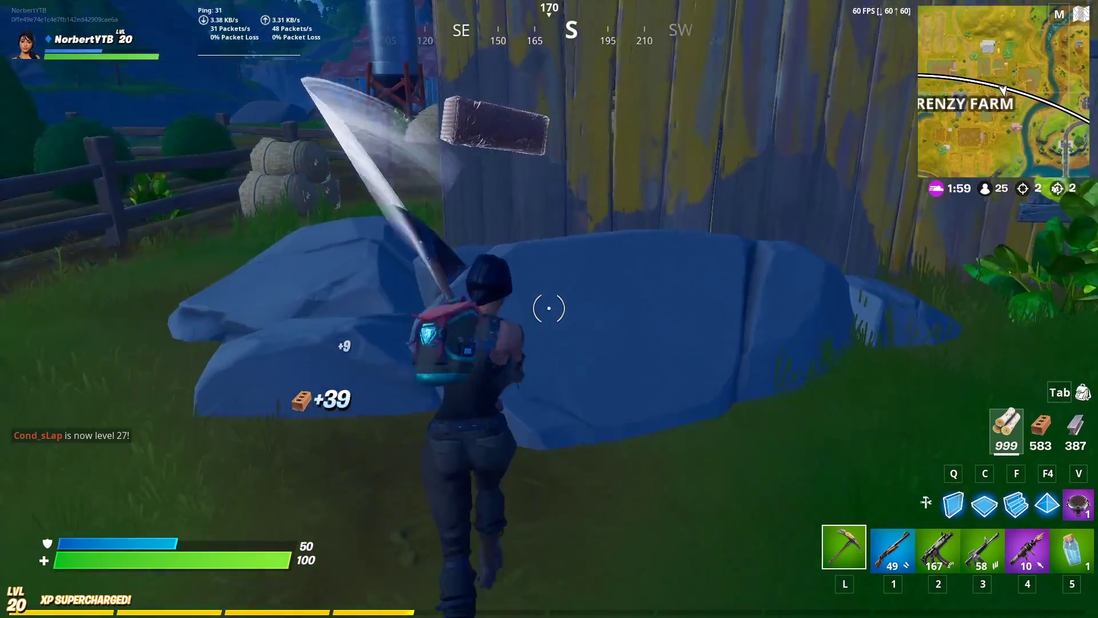
left_click(549, 309)
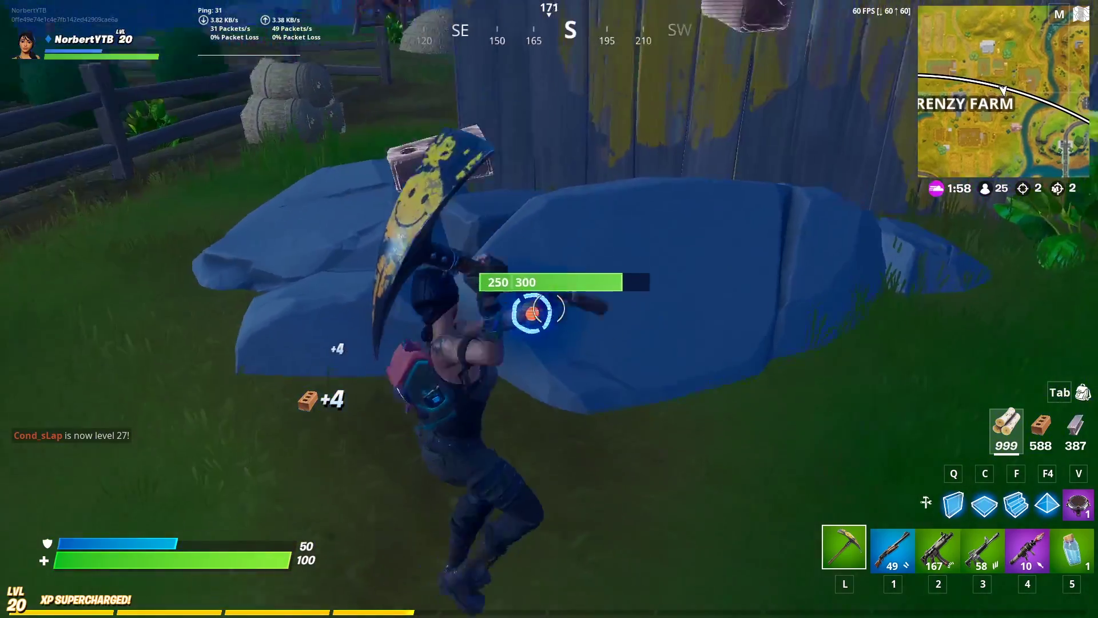
left_click(549, 309)
left_click(550, 309)
key("w")
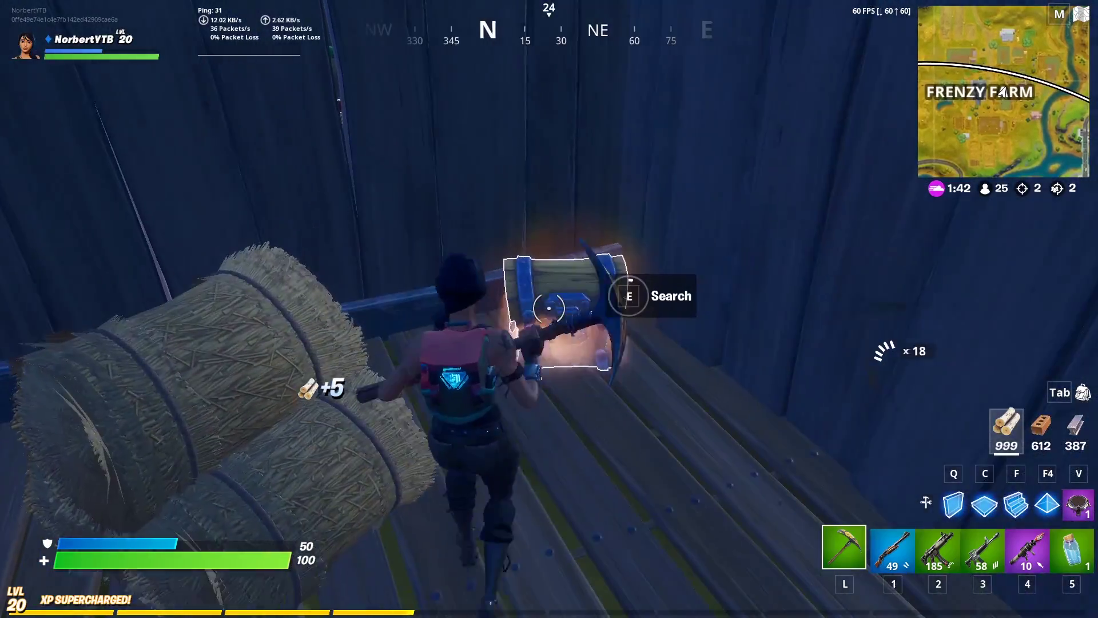
key("e")
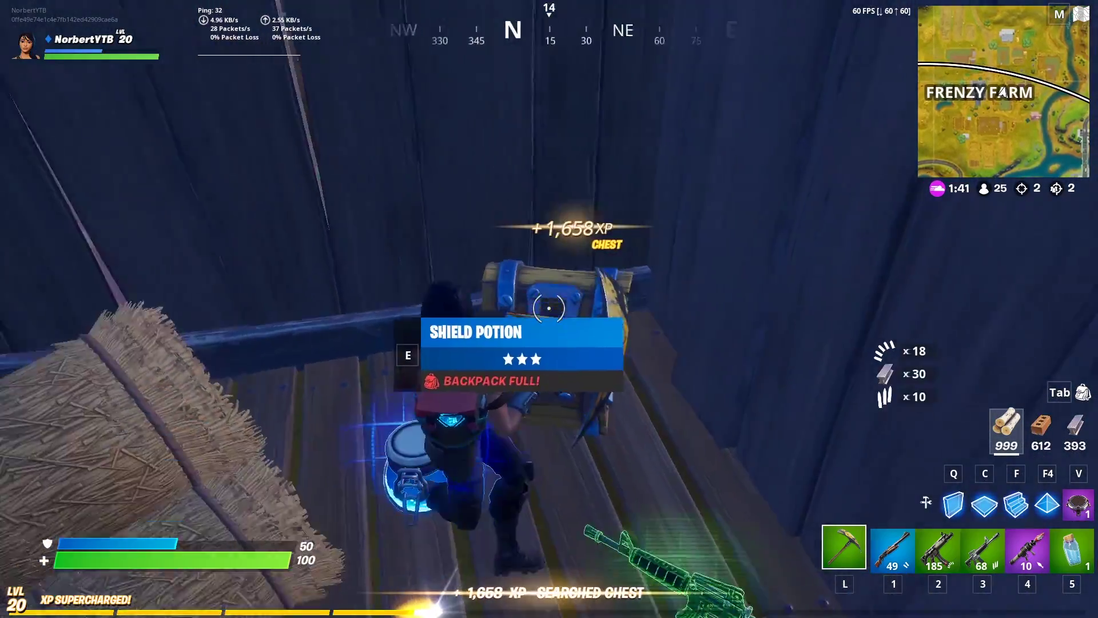
key("5")
key("e")
left_click(549, 309)
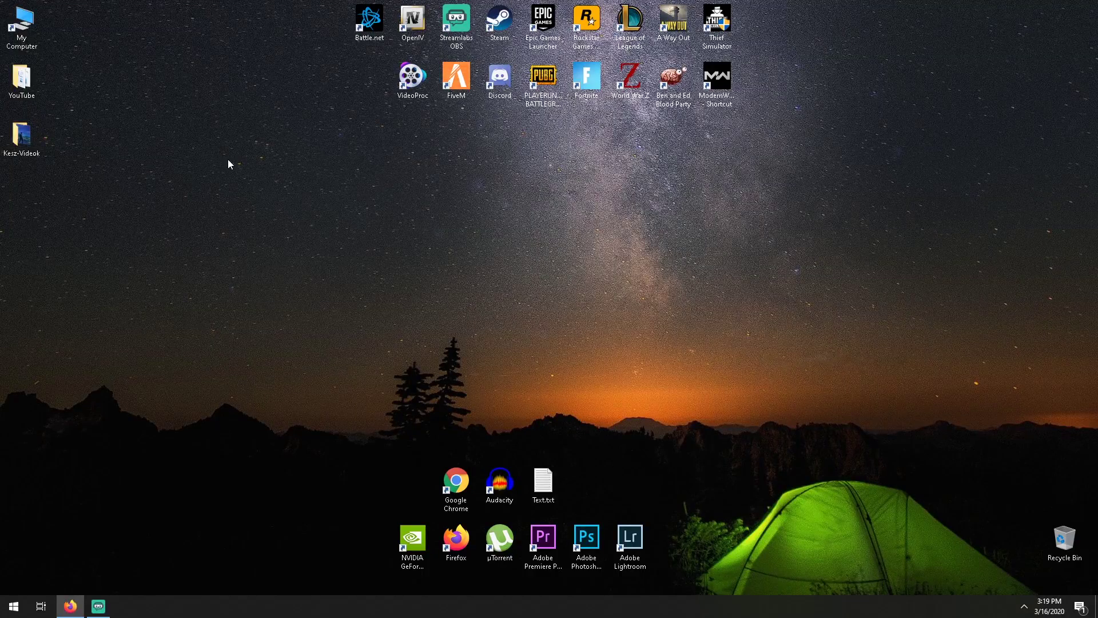
Open NVIDIA Control Panel and apply image settings that use the custom preference emphasizing Performance
right_click(228, 165)
left_click(279, 262)
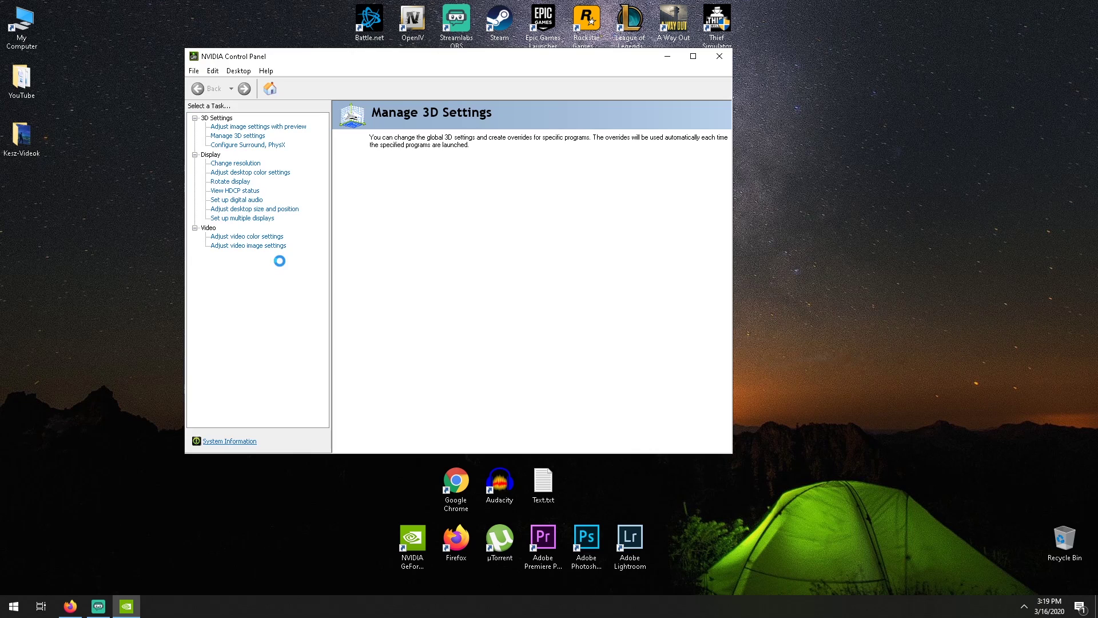
left_click(286, 127)
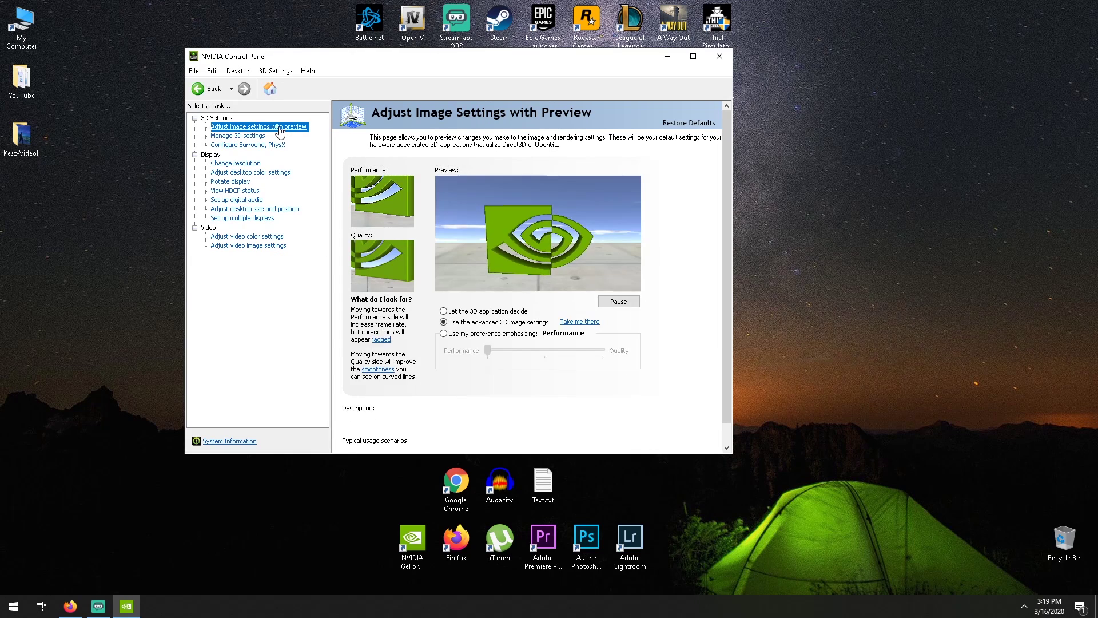
mouse_move(520, 326)
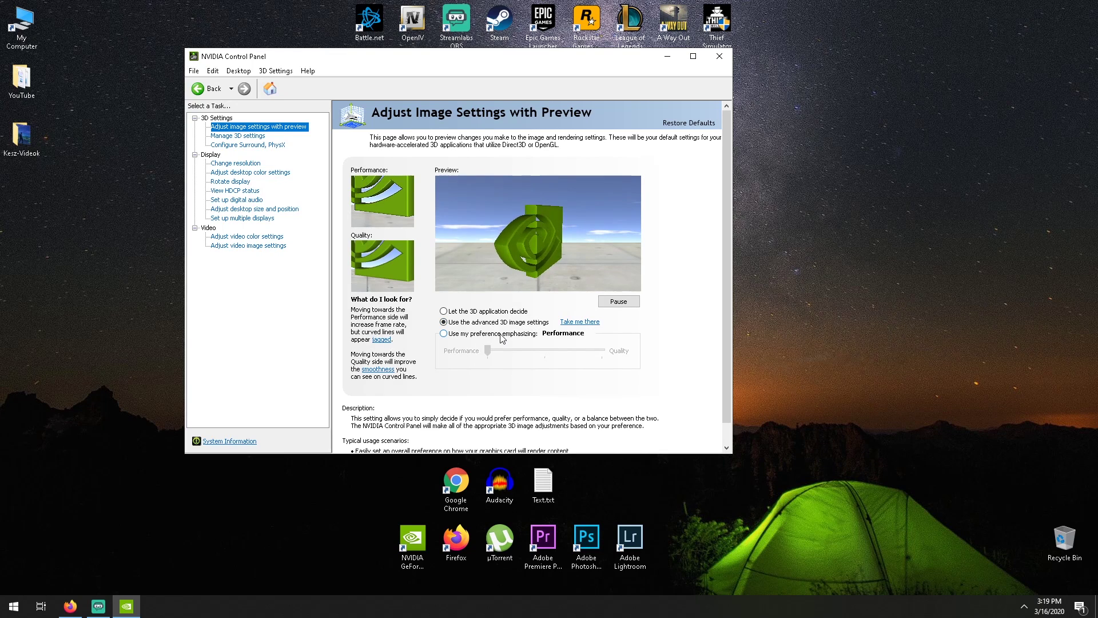
left_click(502, 334)
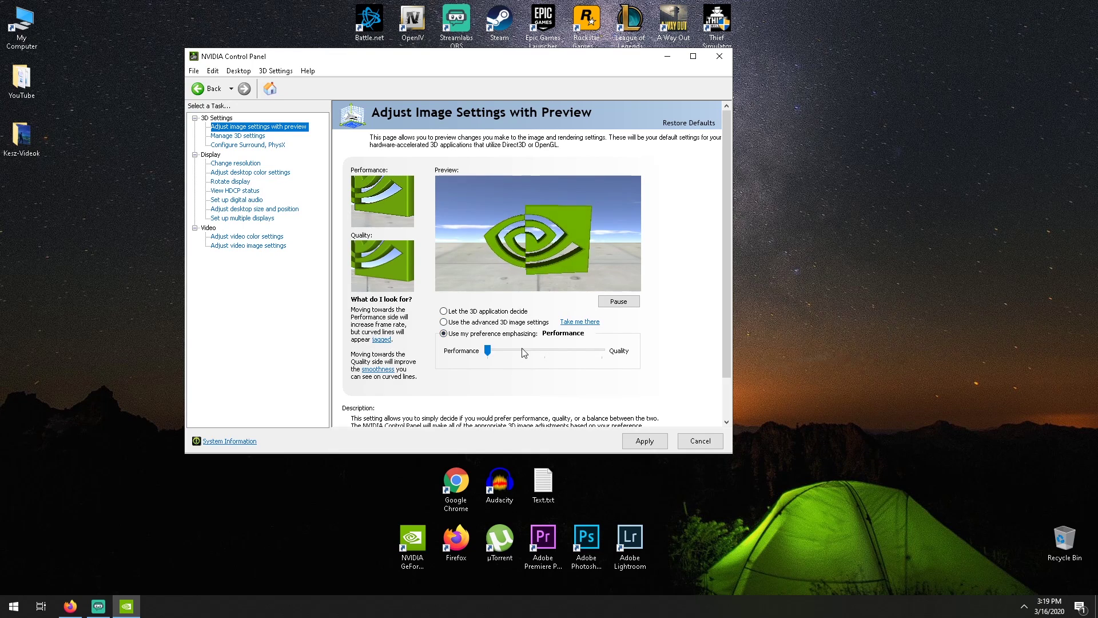
mouse_move(498, 353)
left_mouse_down()
mouse_move(602, 351)
mouse_move(487, 351)
left_mouse_up()
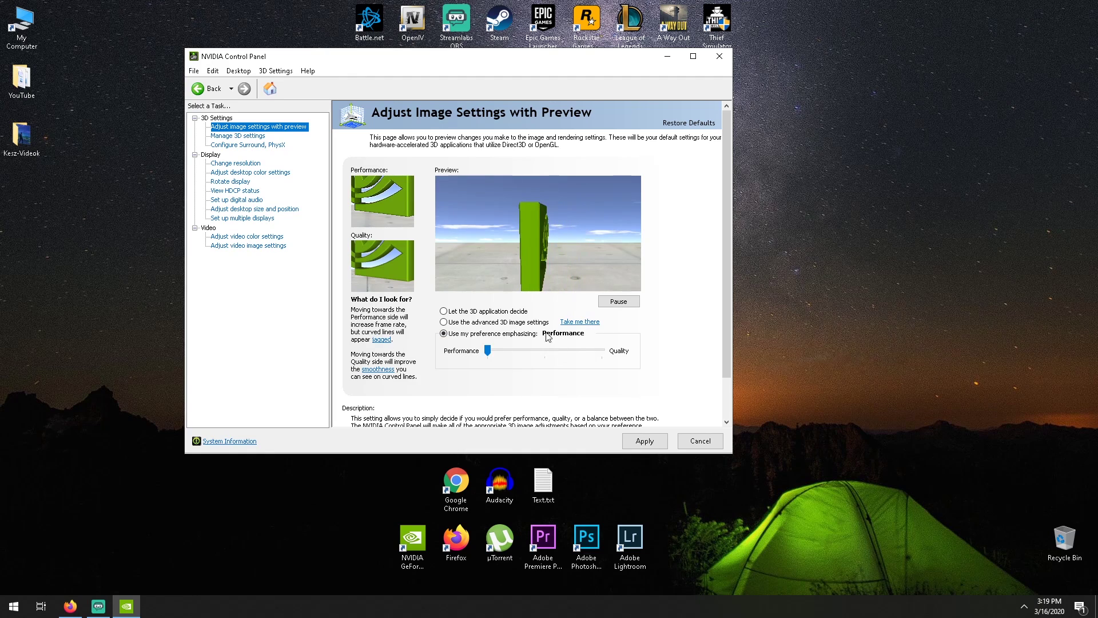
left_click(646, 442)
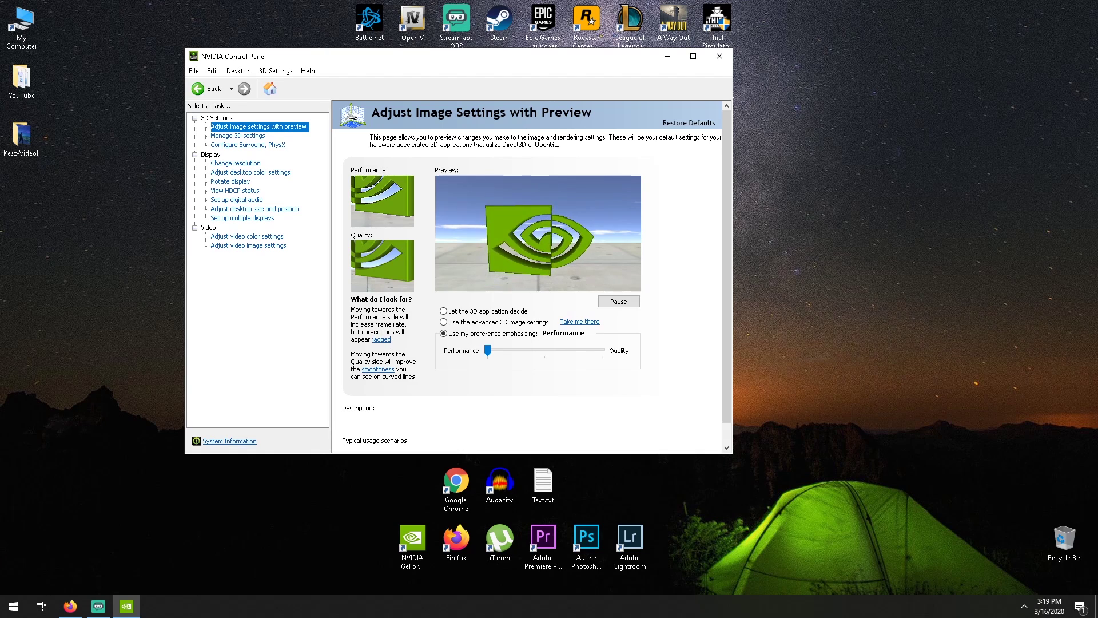
Add Fortnite to the program-specific profiles in the Manage 3D Settings section
left_click(237, 136)
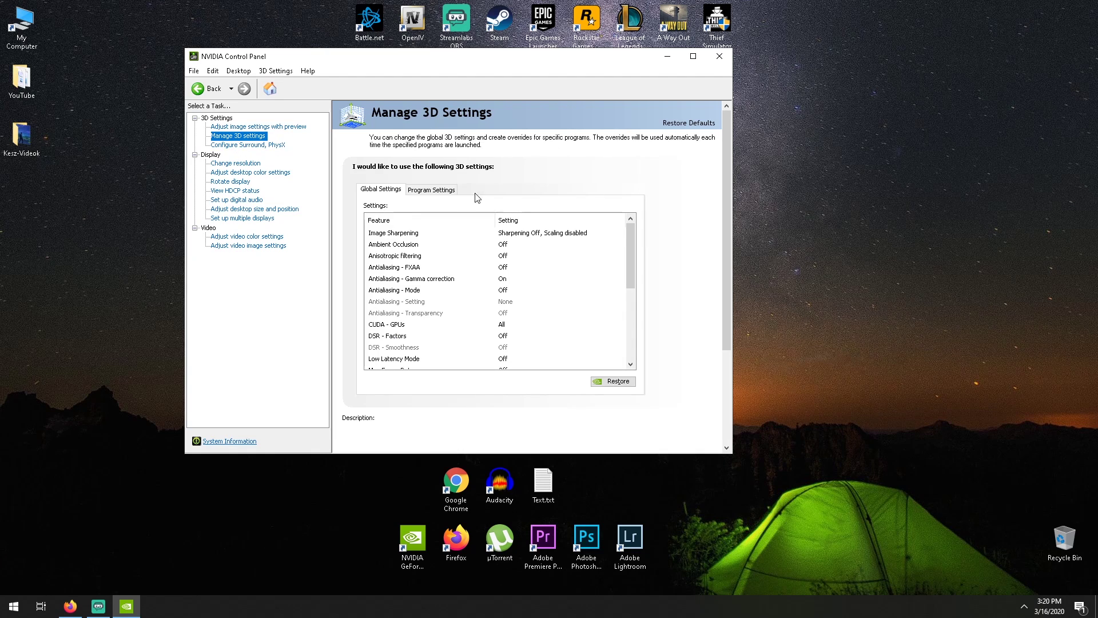
left_click(435, 191)
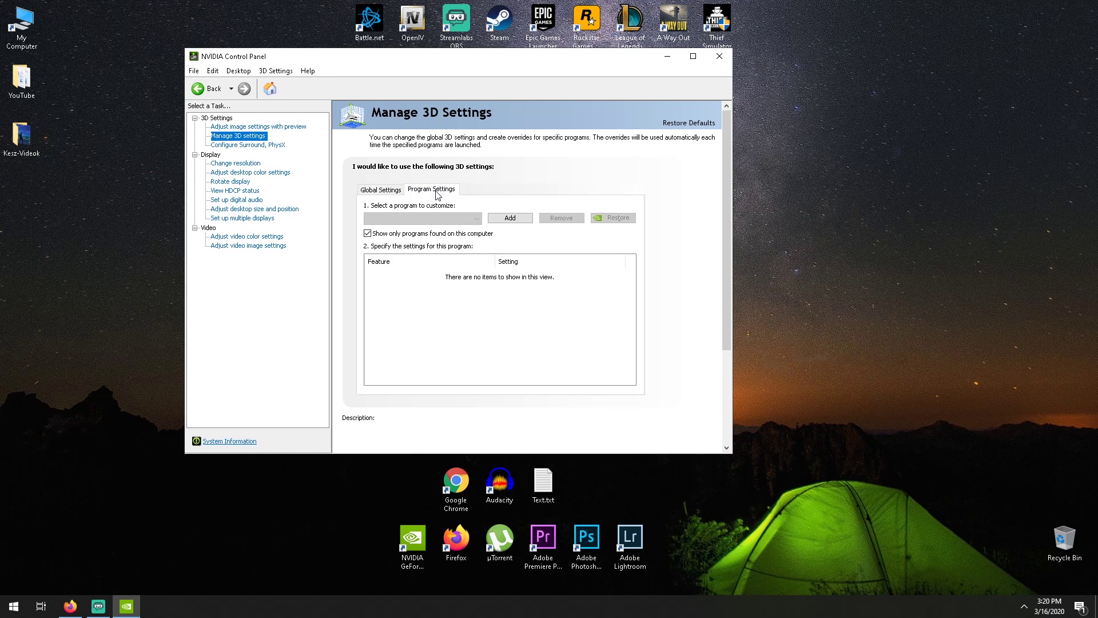
left_click(435, 220)
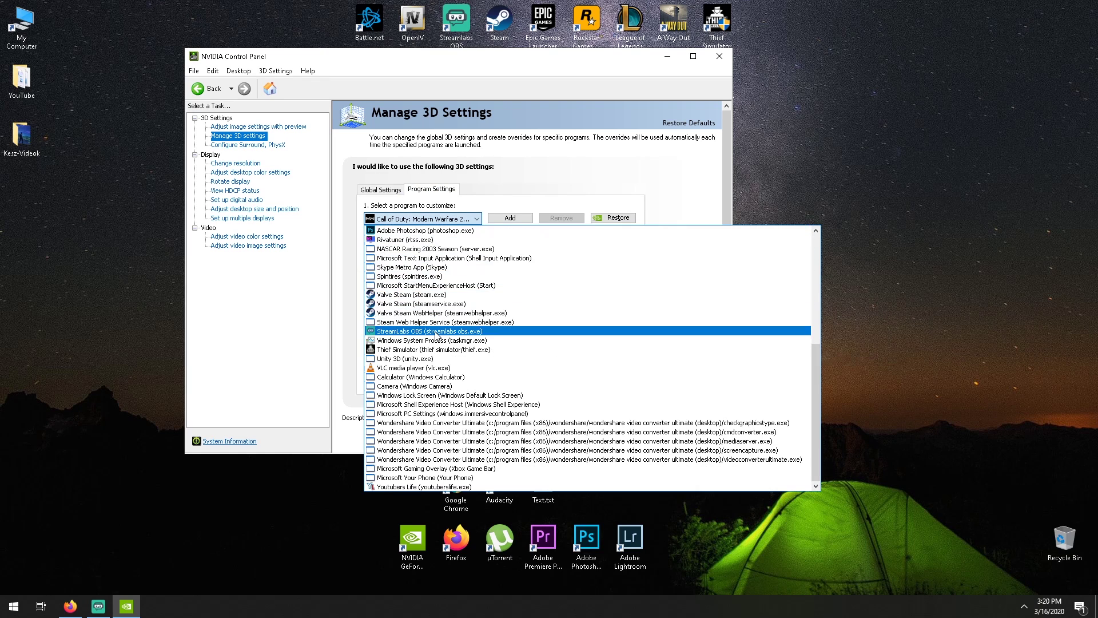
scroll(436, 332, "up", 5)
scroll(436, 335, "up", 2)
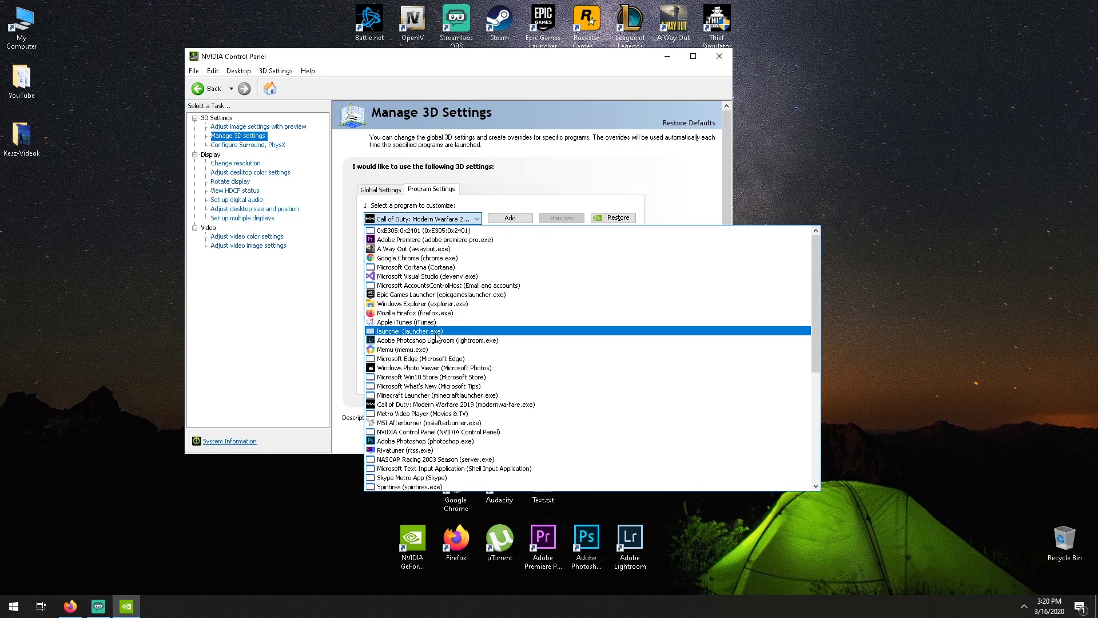
left_click(509, 218)
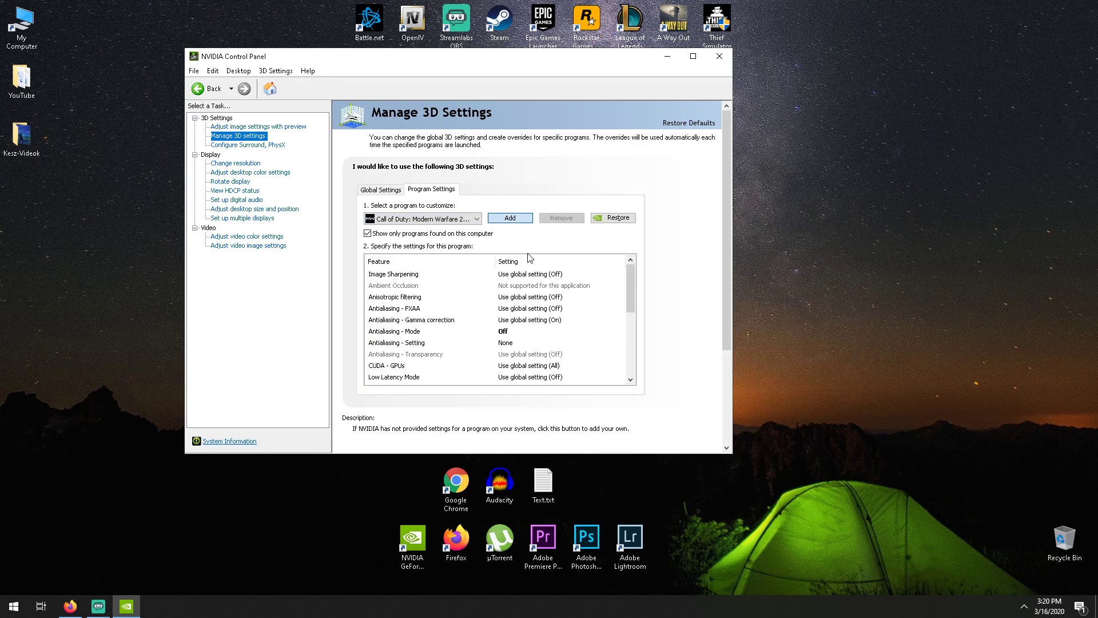
left_click(509, 218)
scroll(452, 223, "down", 3)
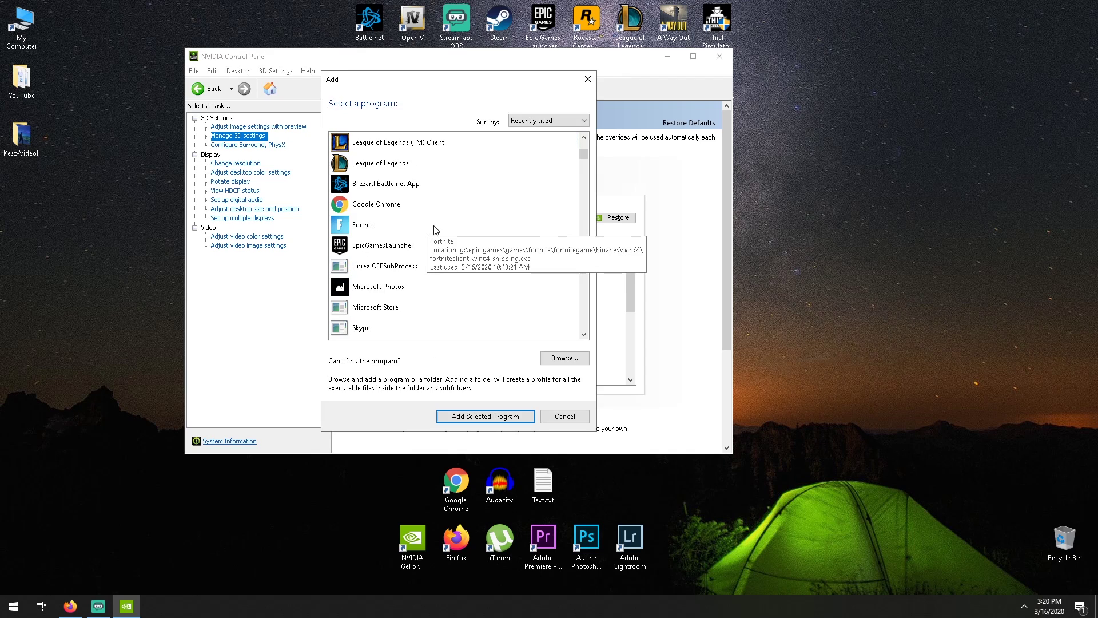
left_click(445, 231)
left_click(495, 417)
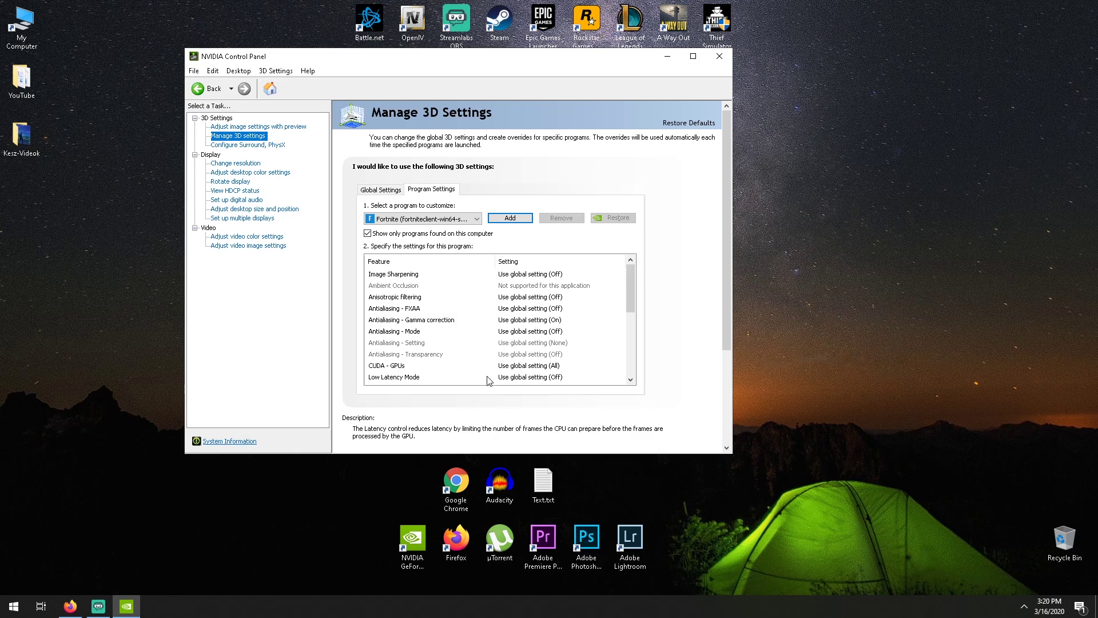
Set Fortnite's Virtual Reality pre-rendered frames to 1 and its Vertical sync to Off
scroll(479, 329, "down", 2)
scroll(478, 330, "down", 3)
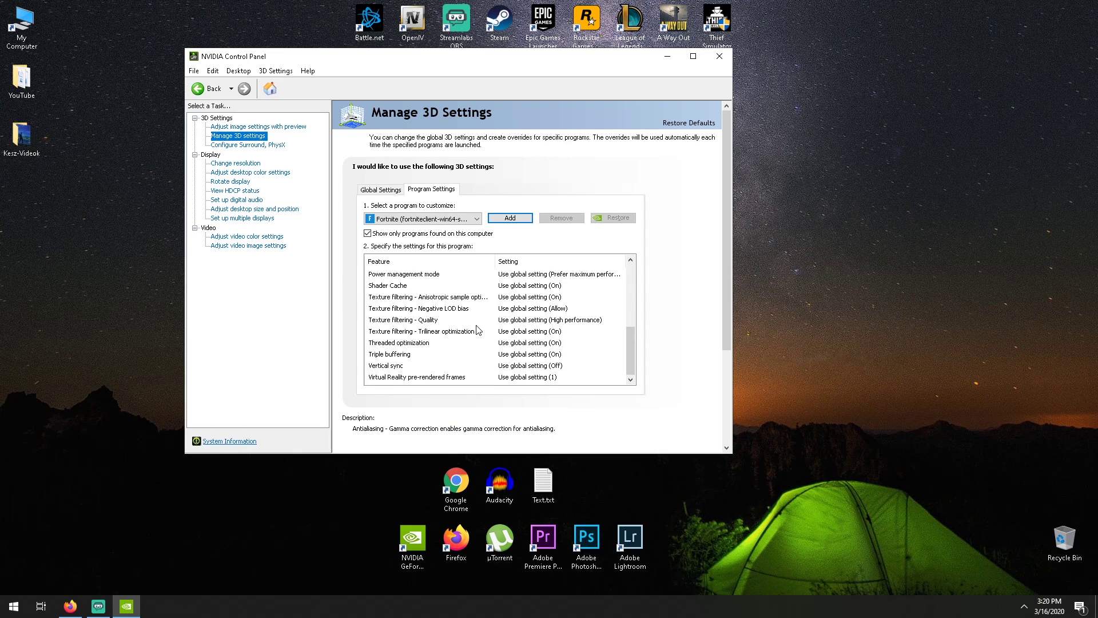
left_click(519, 382)
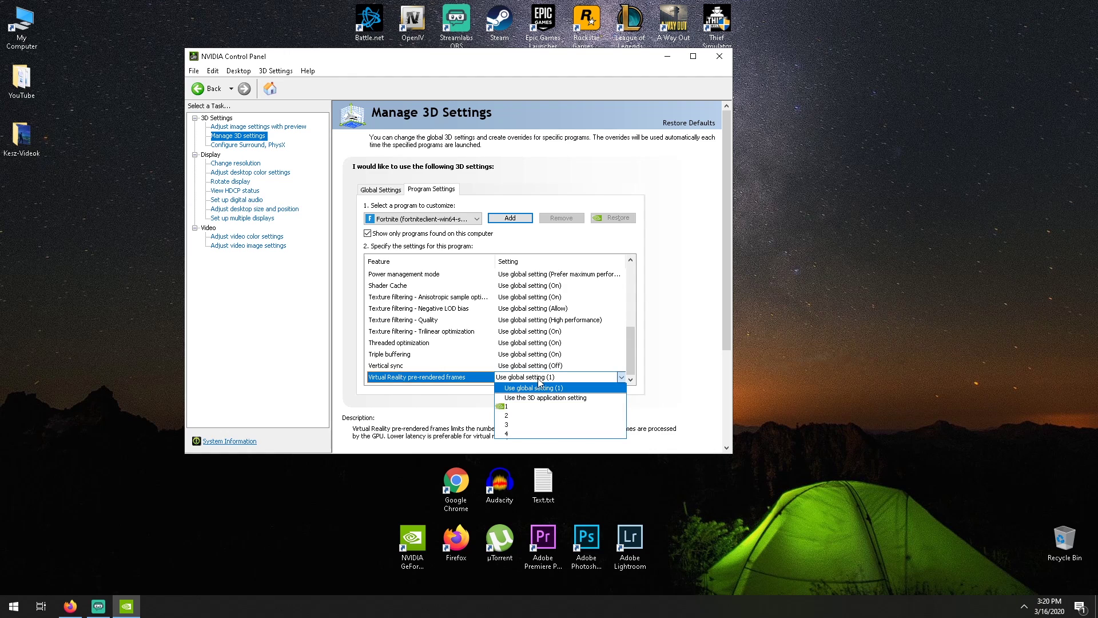
left_click(520, 409)
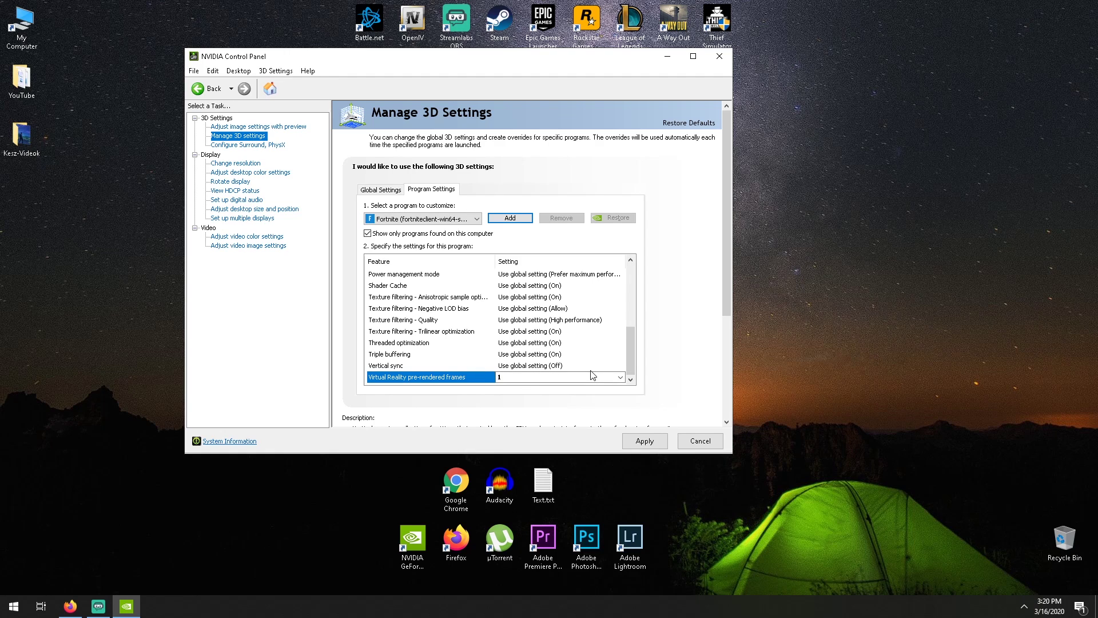
left_click(544, 368)
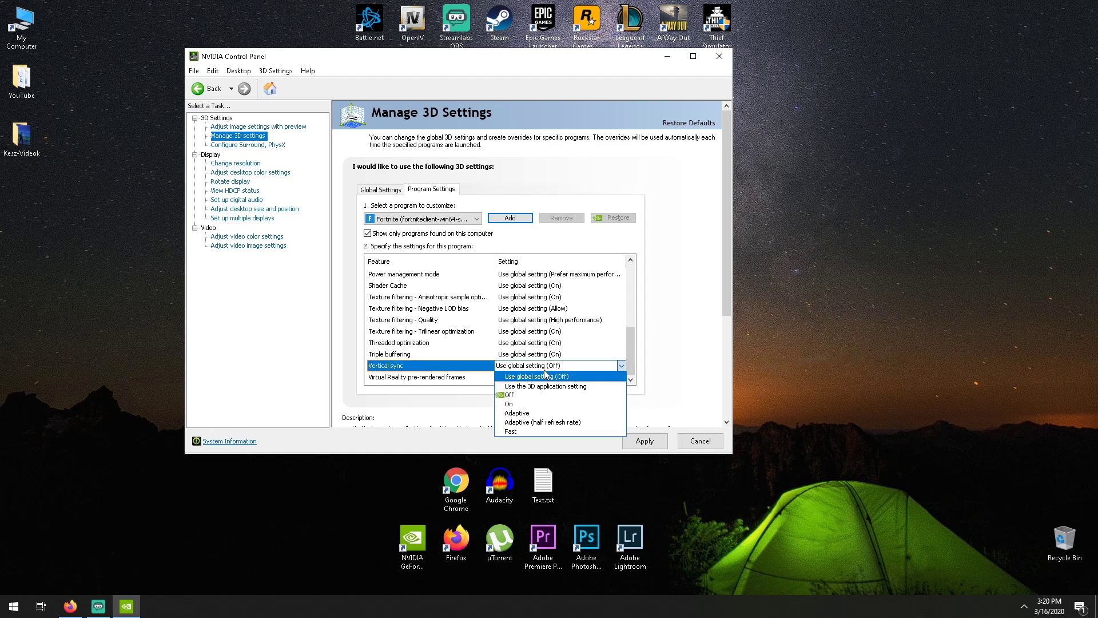
left_click(539, 401)
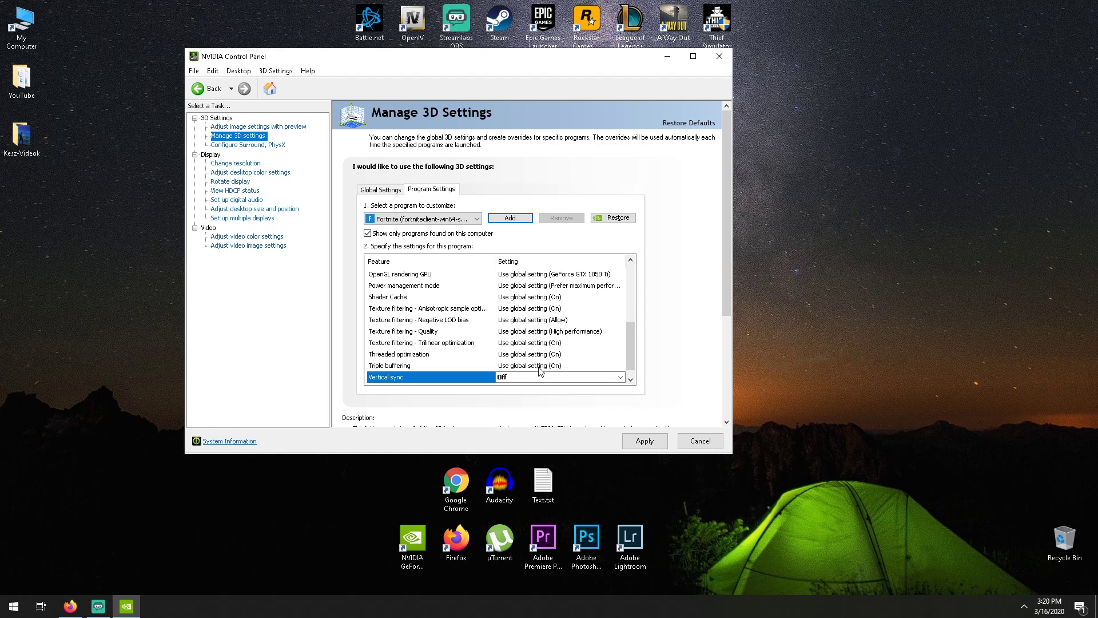
Set Texture filtering - Quality to the global High performance setting and Power management mode to Prefer maximum performance, applying the changes before closing
left_click(555, 336)
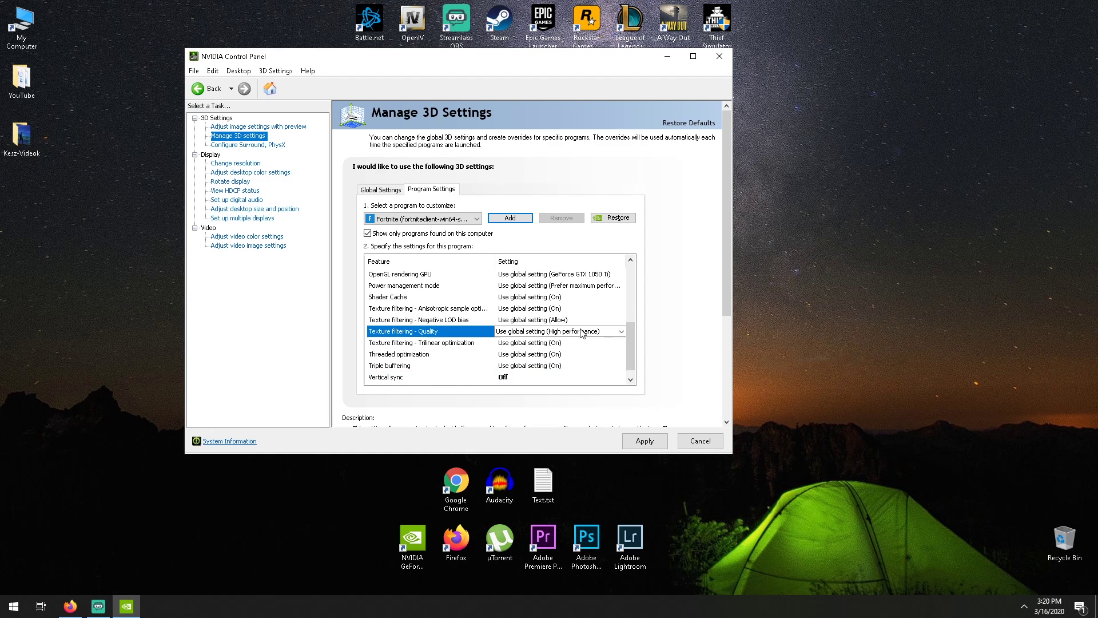
left_click(554, 337)
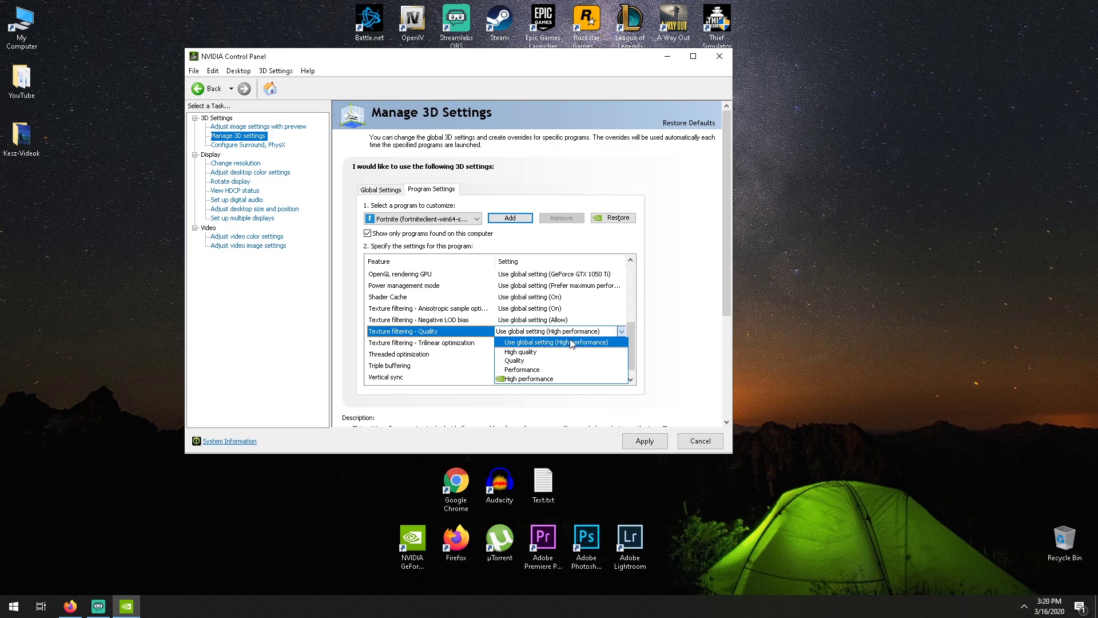
left_click(578, 343)
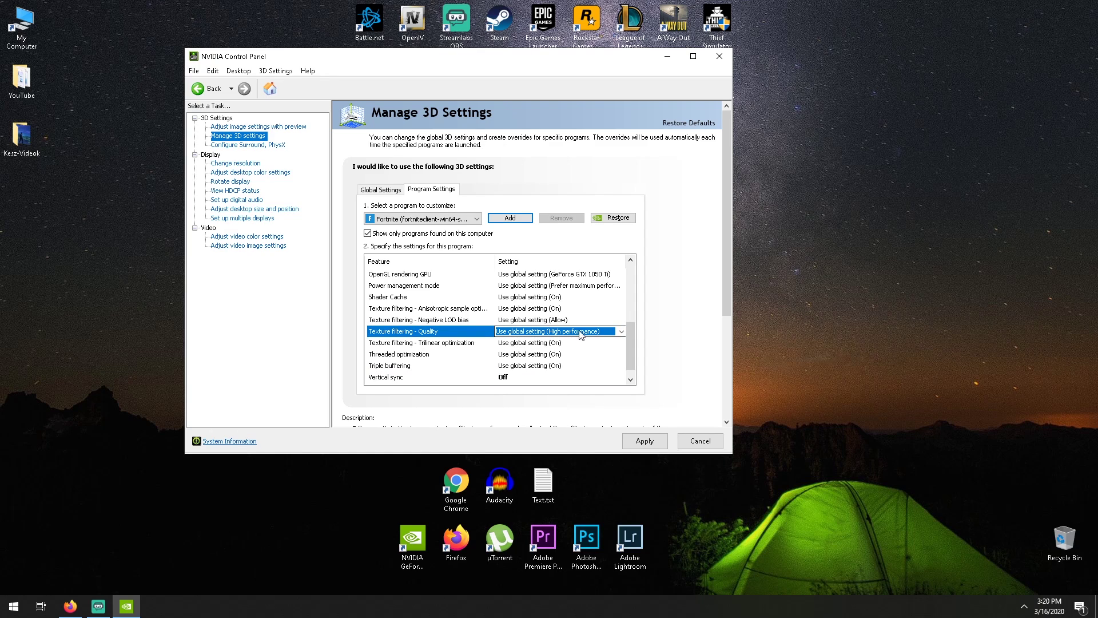
left_click(597, 286)
left_click(597, 286)
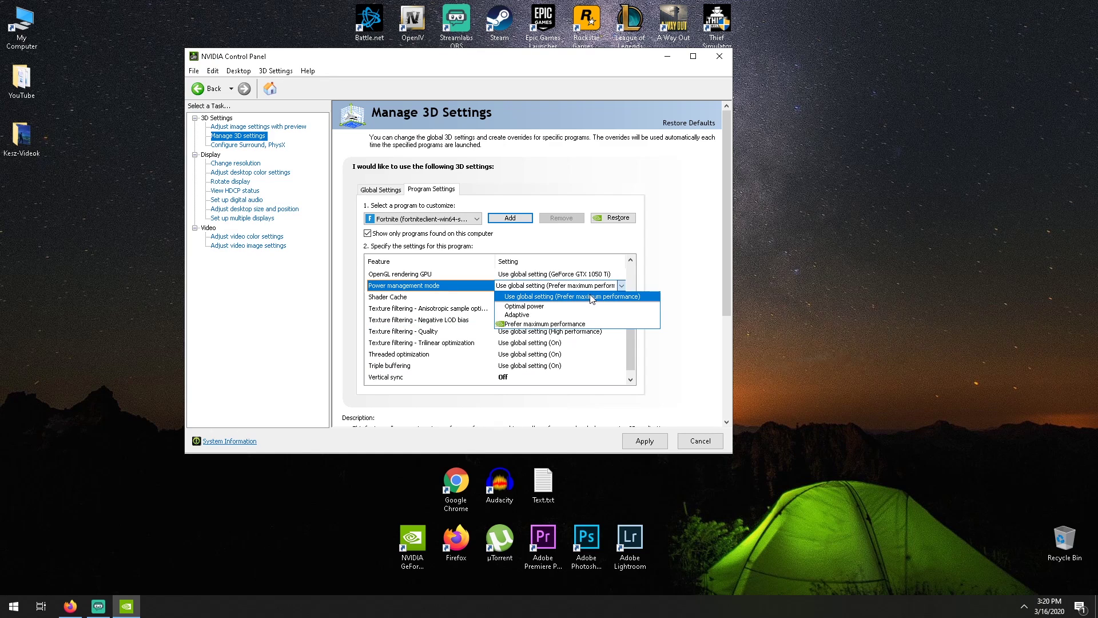
left_click(553, 325)
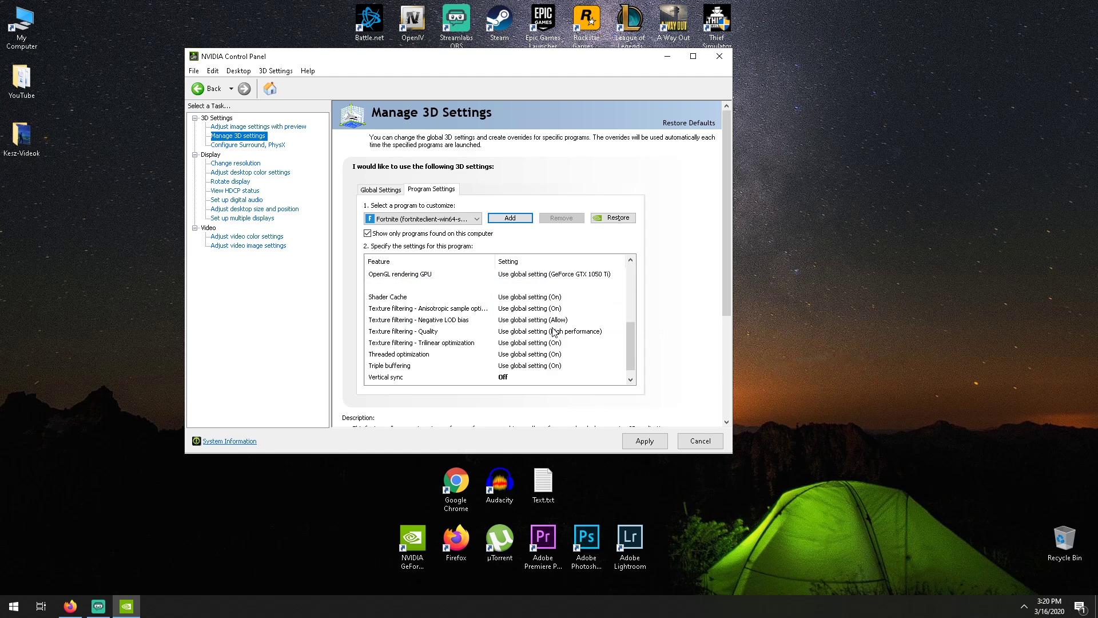
left_click(633, 444)
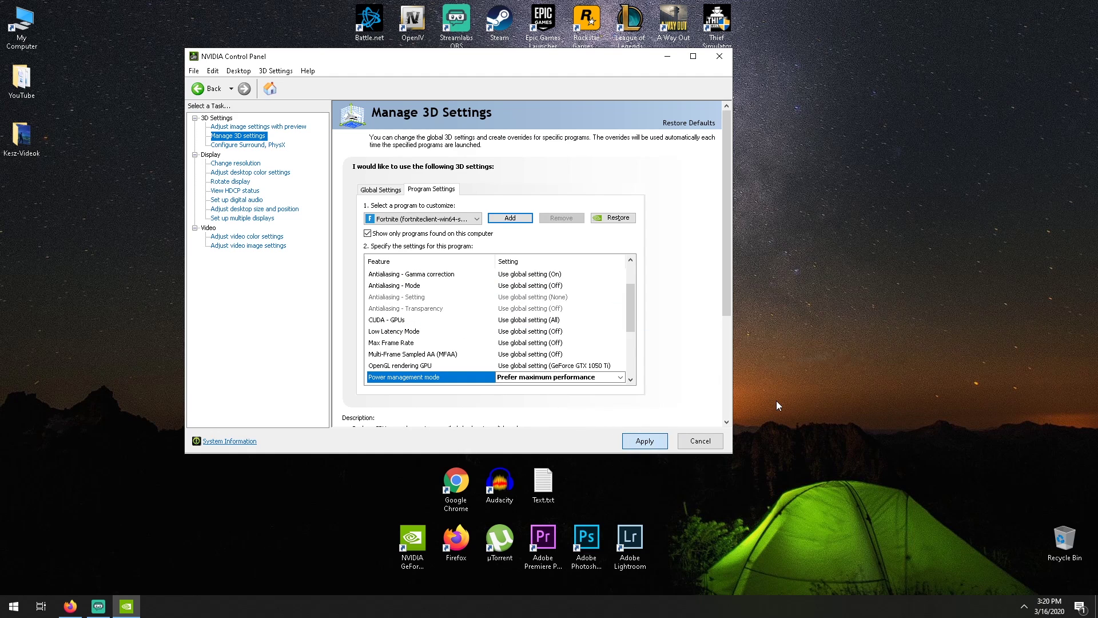
key("alt+F4")
Search Windows for "game" and open the Game Mode settings
left_click(14, 606)
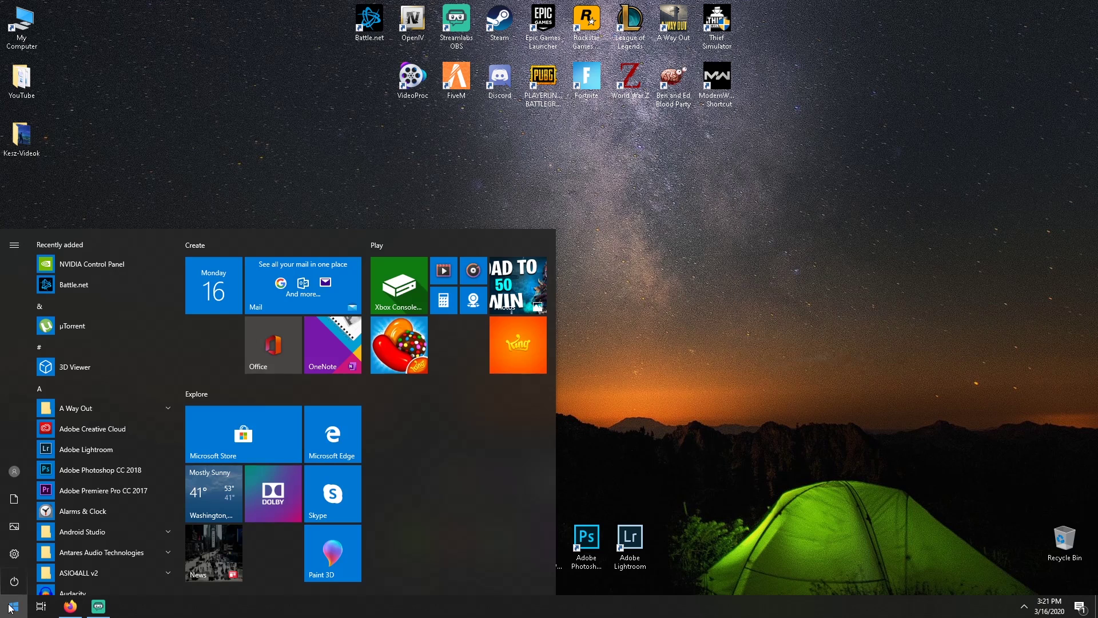
left_click(56, 591)
key("super")
type("game na")
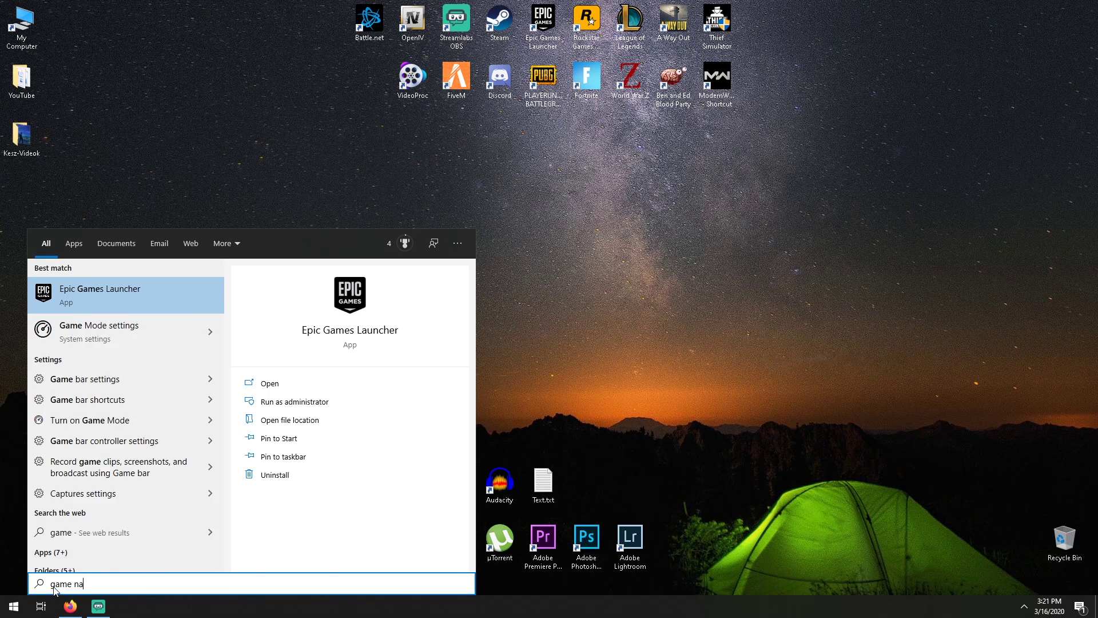
key("BackSpace")
key("BackSpace")
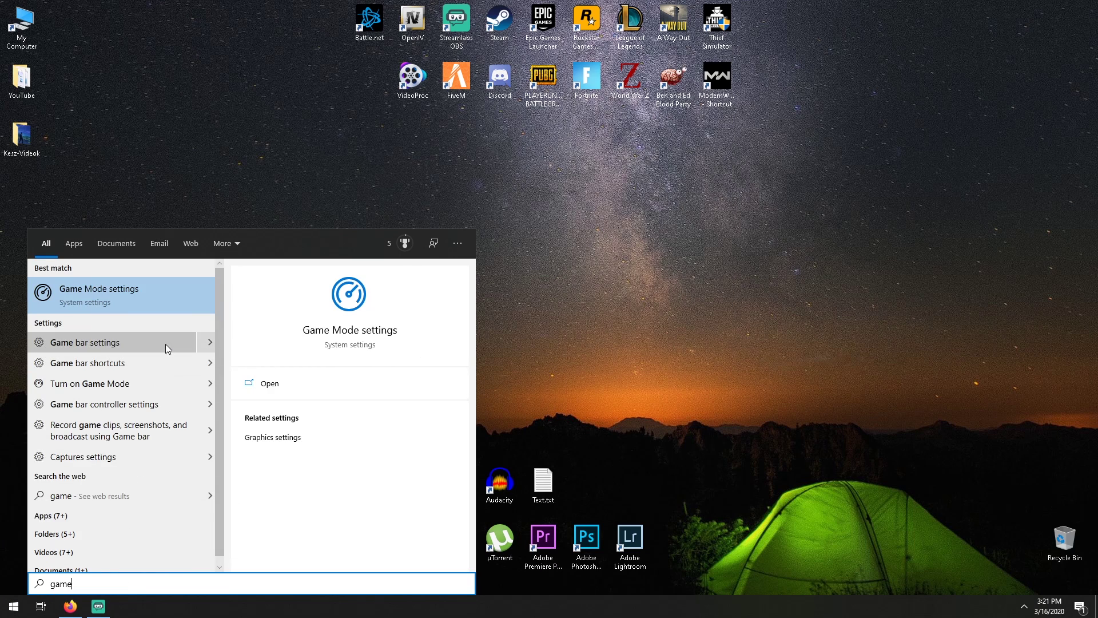
left_click(150, 302)
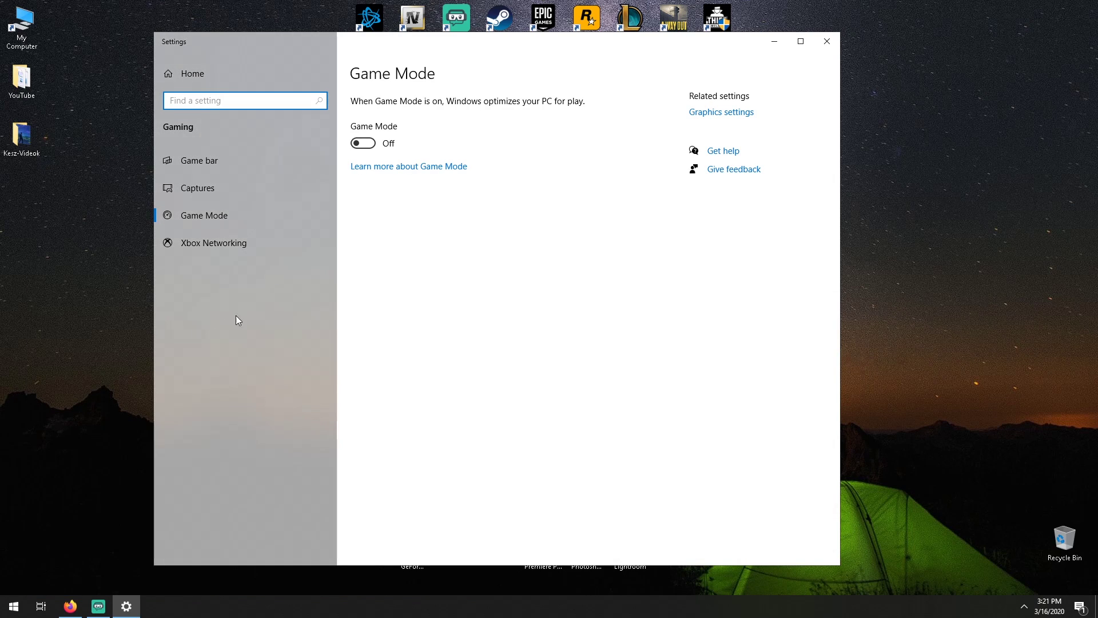
Turn Game Mode on and back off, and open the Game bar settings
left_click(377, 144)
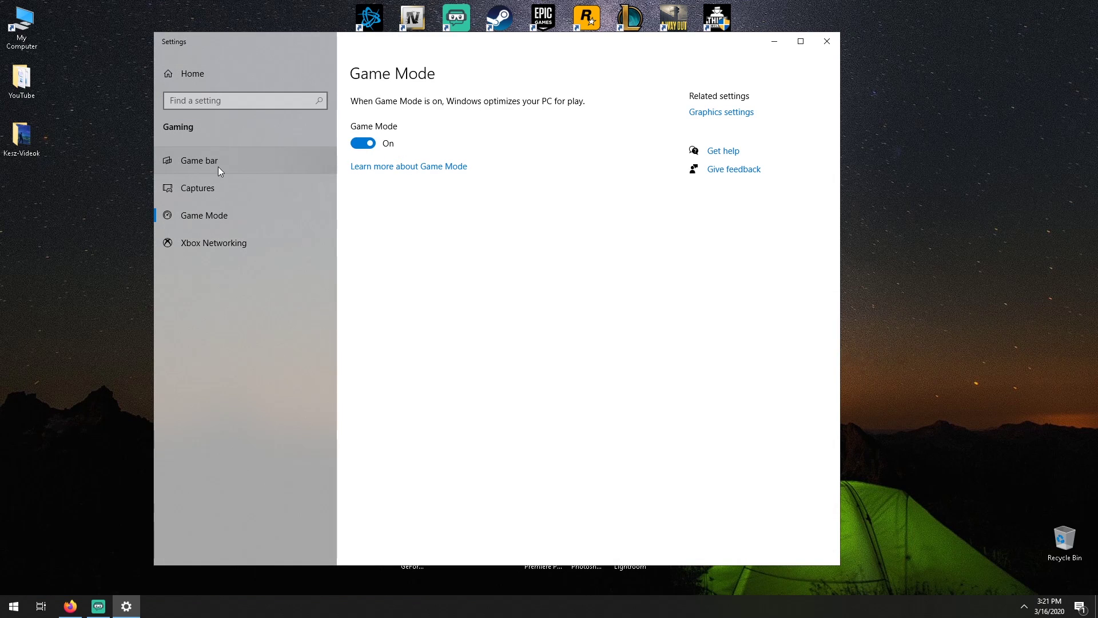
left_click(365, 144)
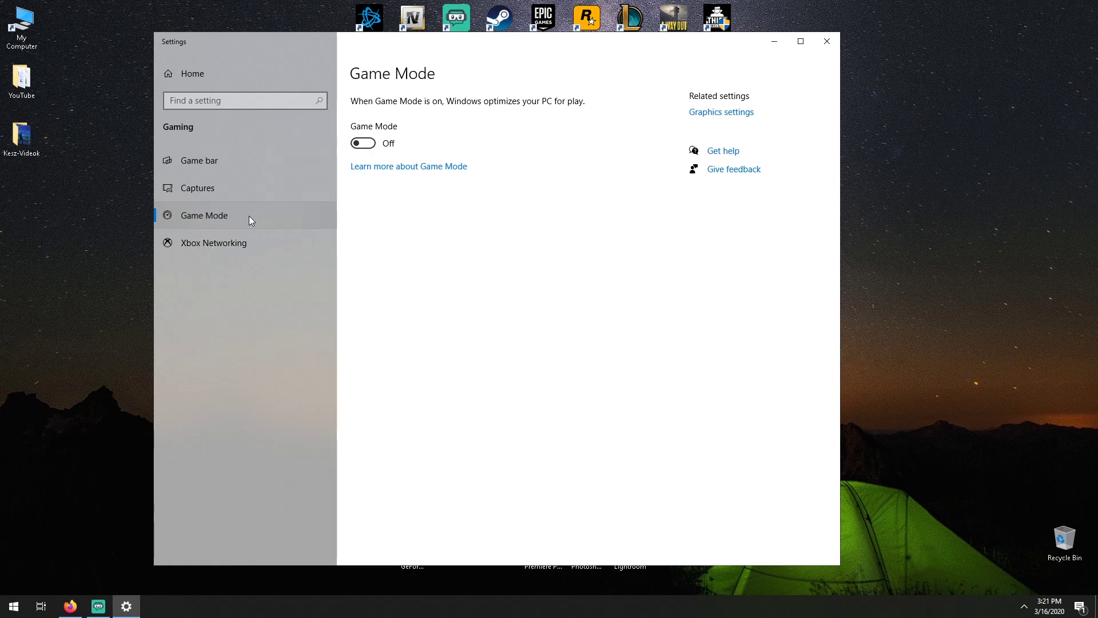
left_click(222, 160)
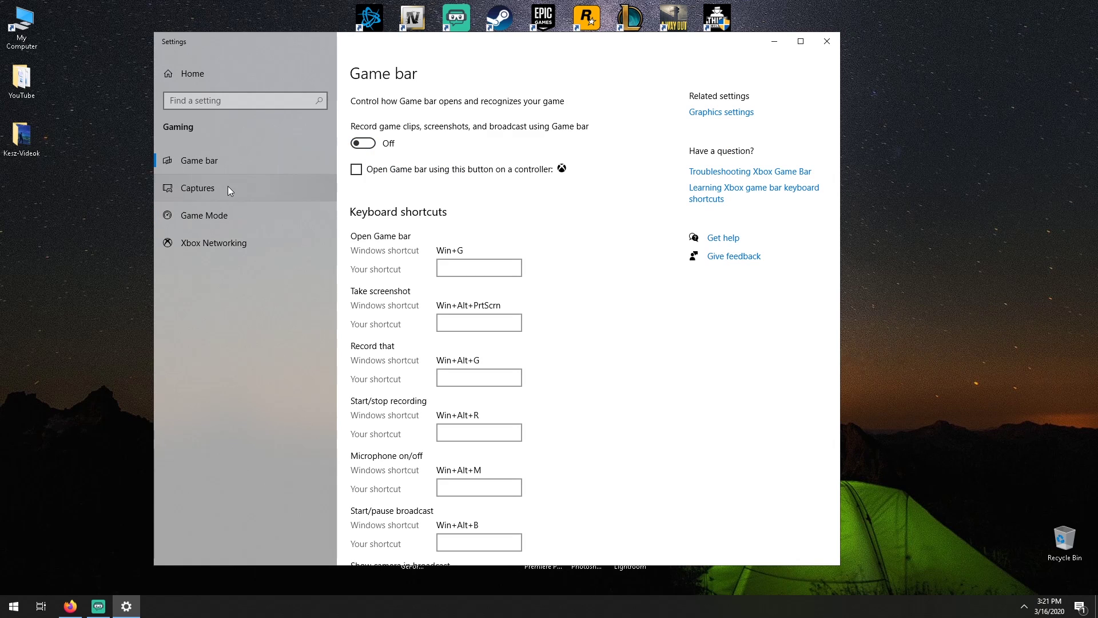
Review the Captures and Game Mode pages of the Gaming settings, and return to the Game bar page
left_click(227, 187)
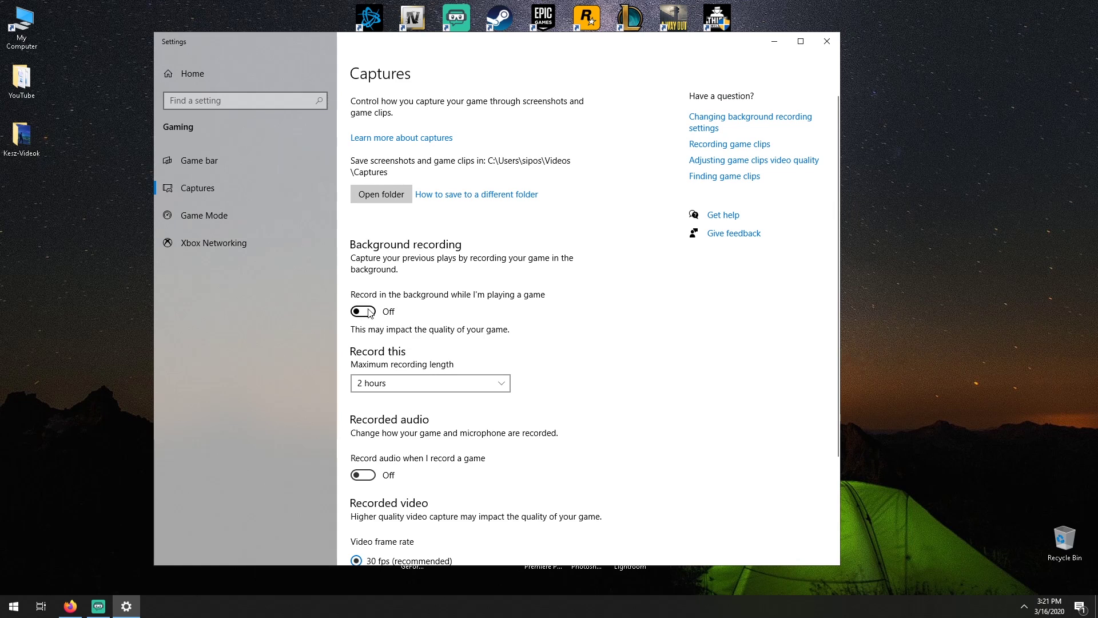
left_click(266, 208)
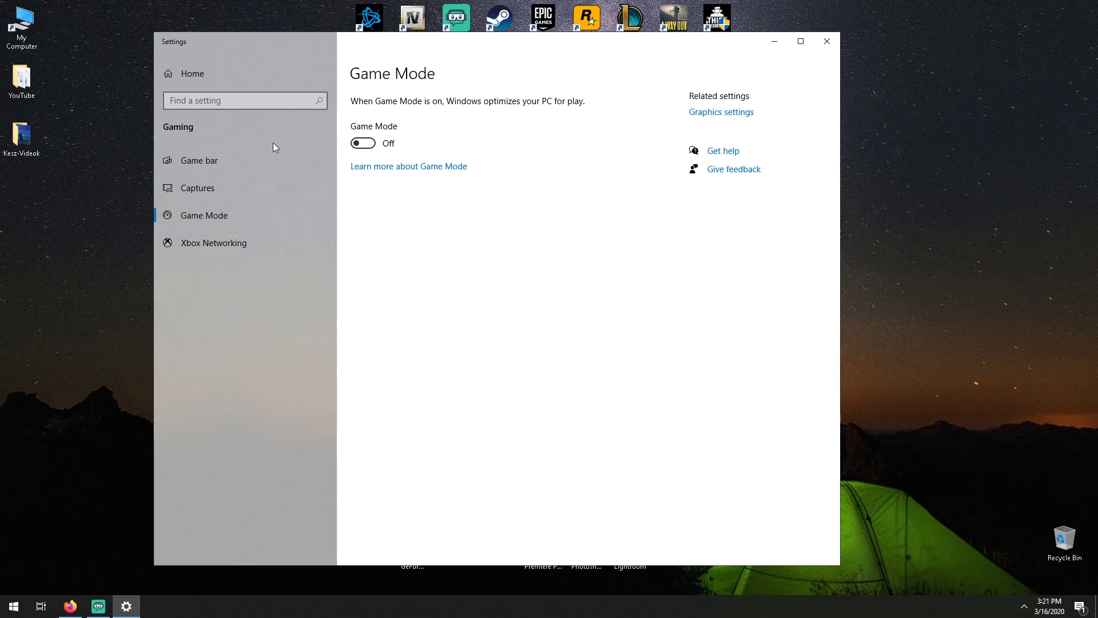
left_click(279, 163)
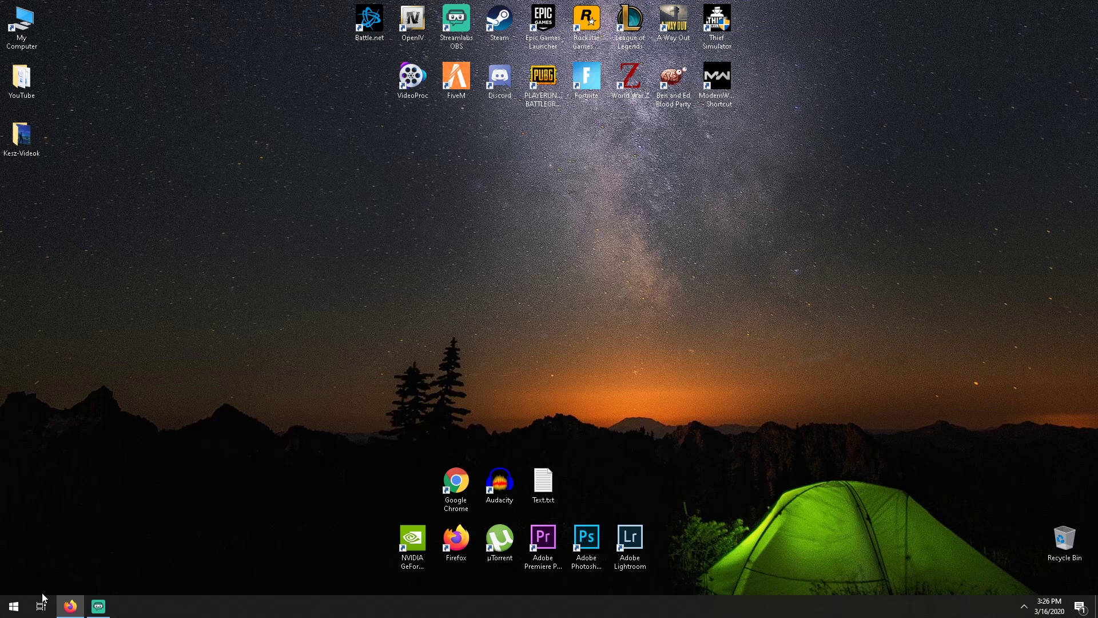
Search Windows for "power", open the additional power settings, and select the Ultimate Performance plan from the additional plans
left_click(14, 606)
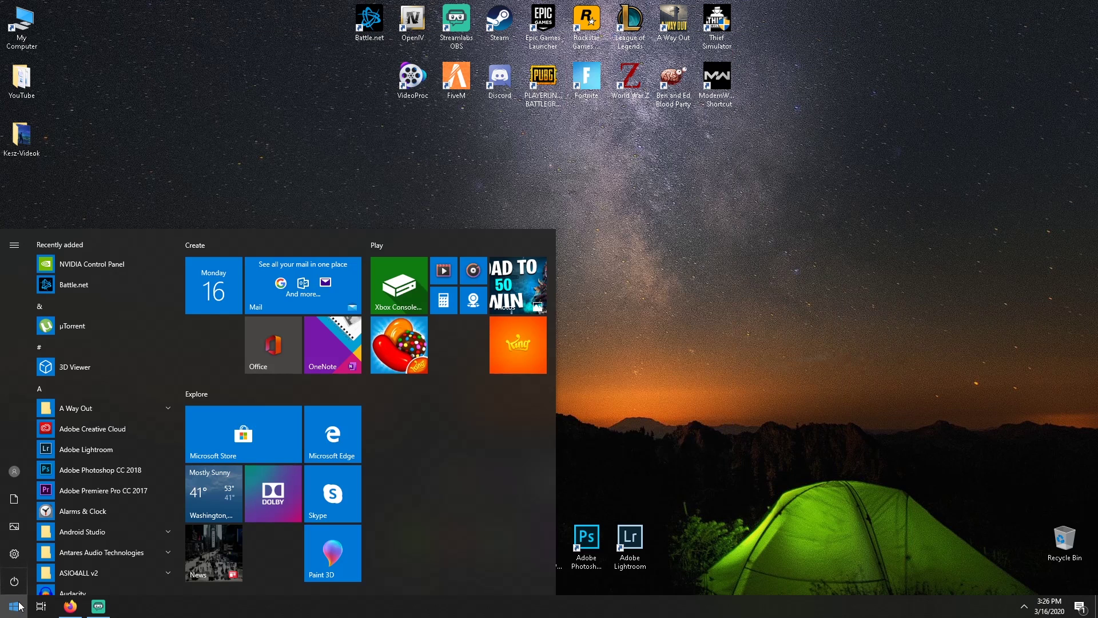
type("power")
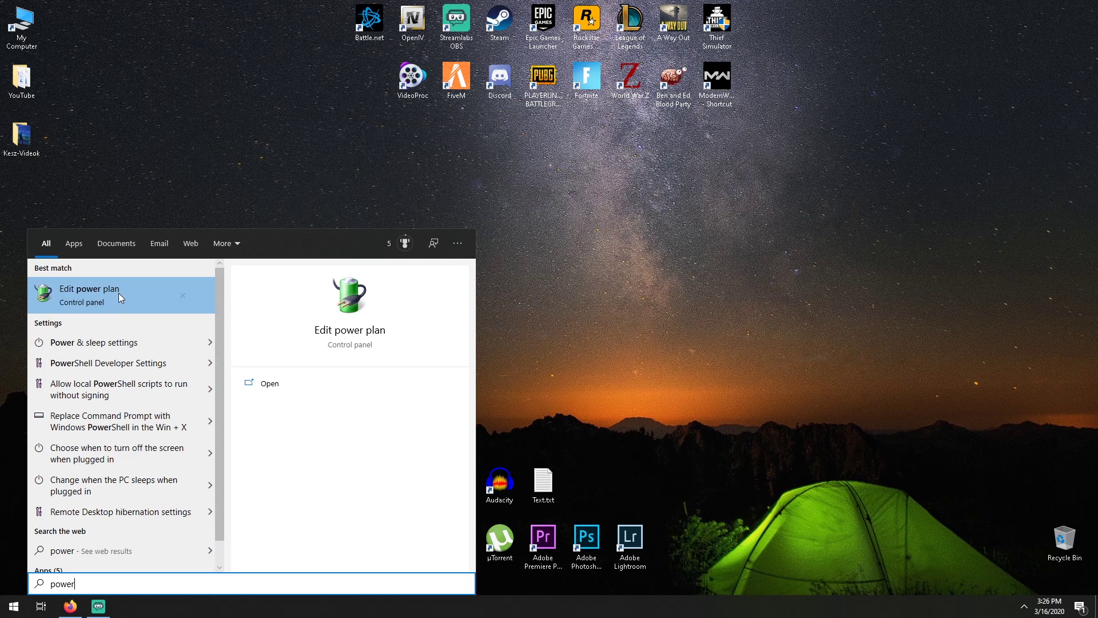
left_click(156, 342)
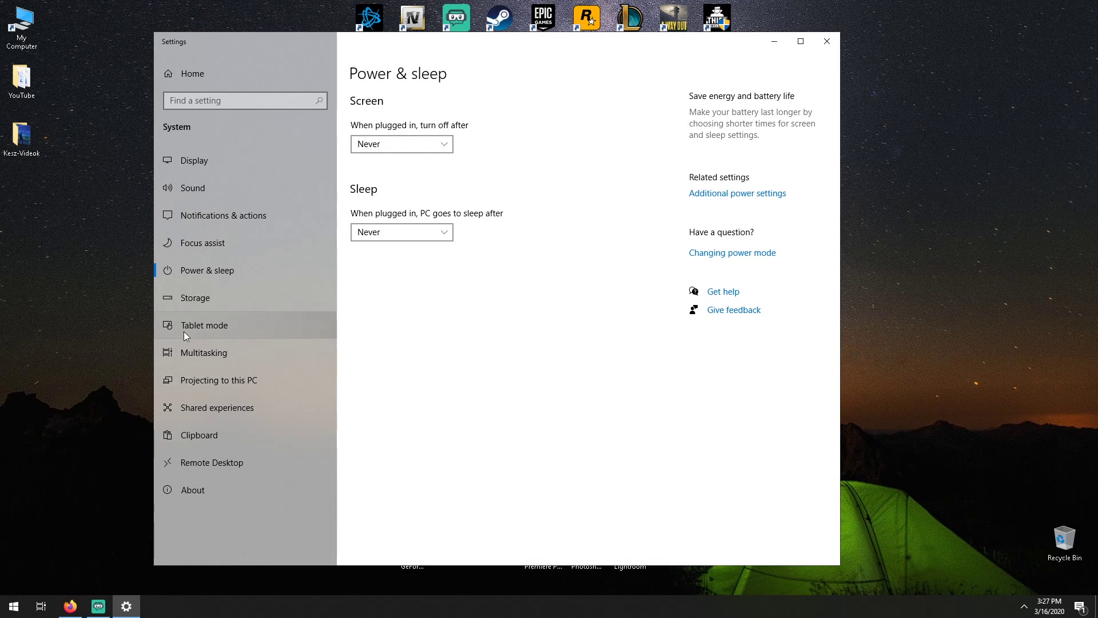
left_click(767, 197)
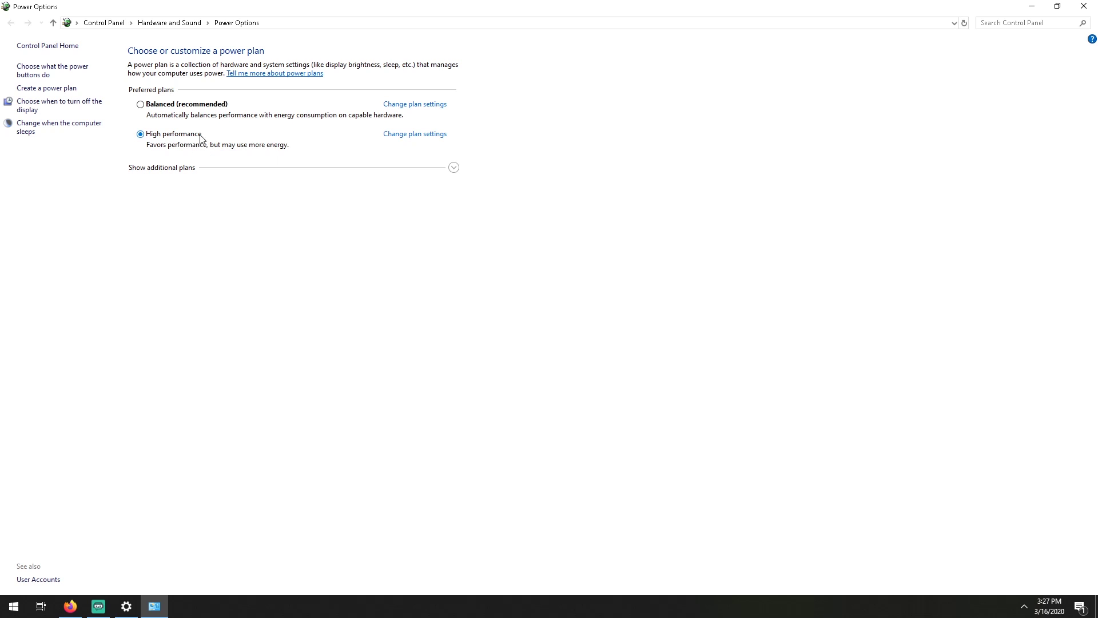
left_click(454, 167)
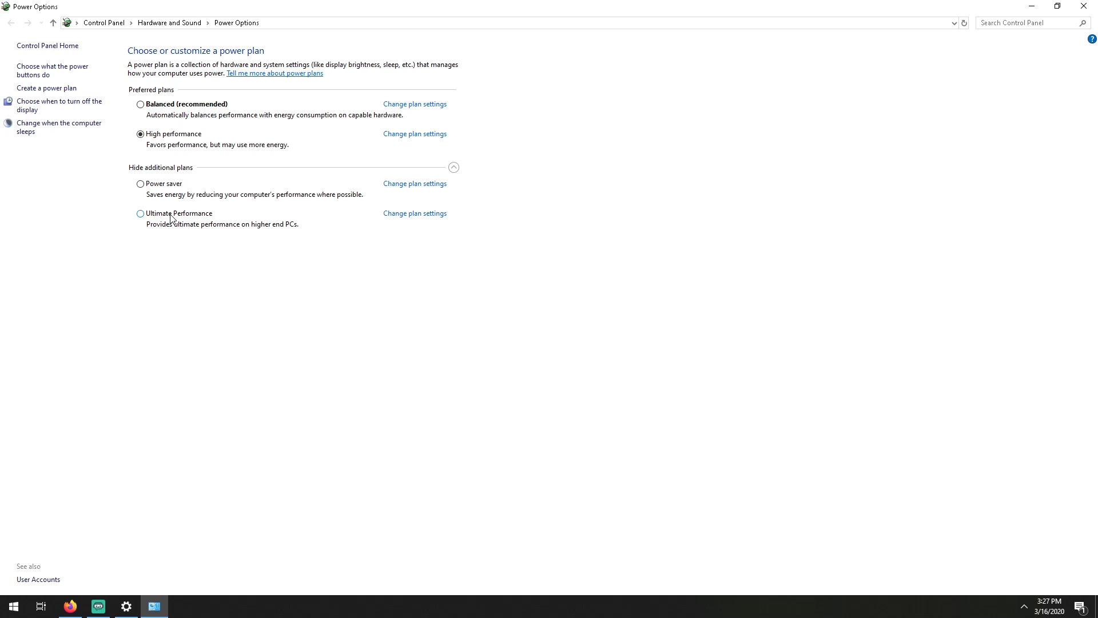
left_click(140, 214)
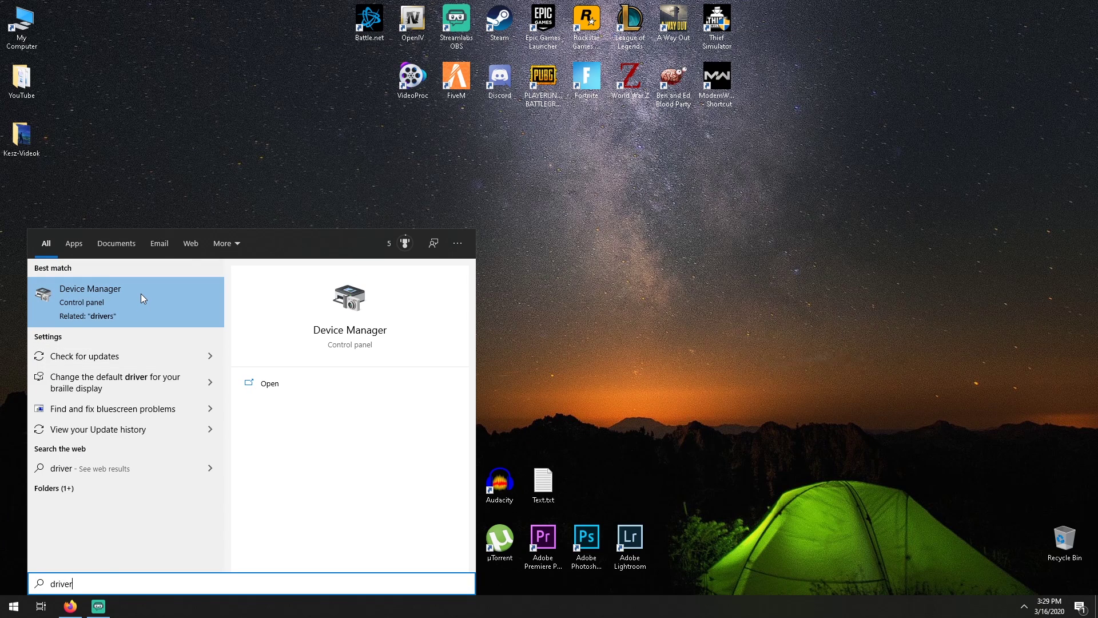
Open Device Manager, start an automatic driver update search for the NVIDIA GeForce GTX 1050 Ti, and cancel the search
left_click(141, 294)
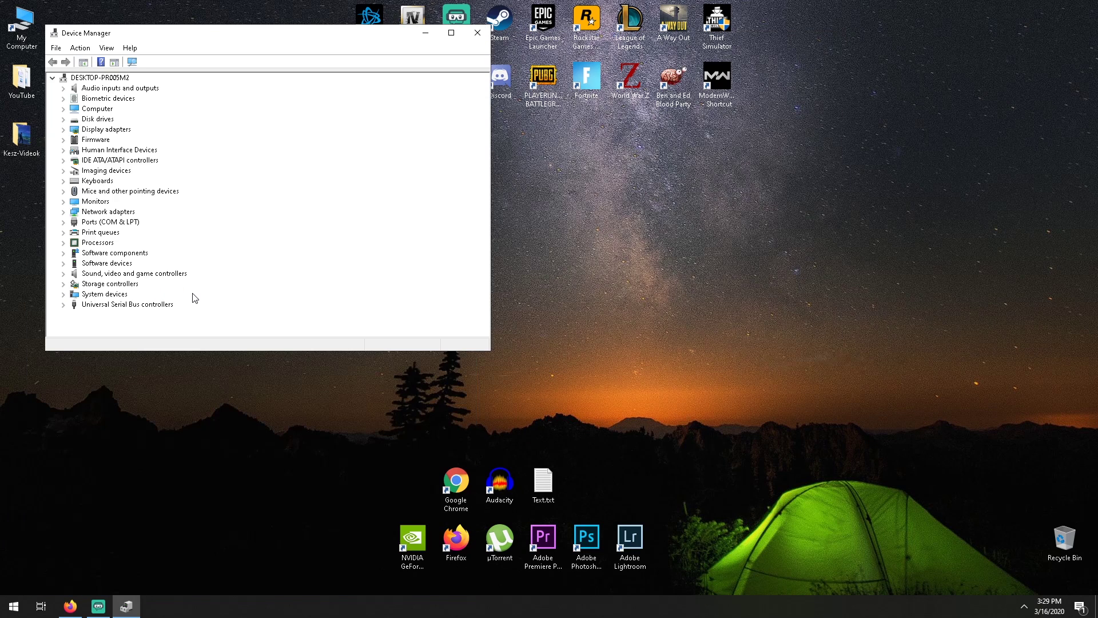
left_click(64, 129)
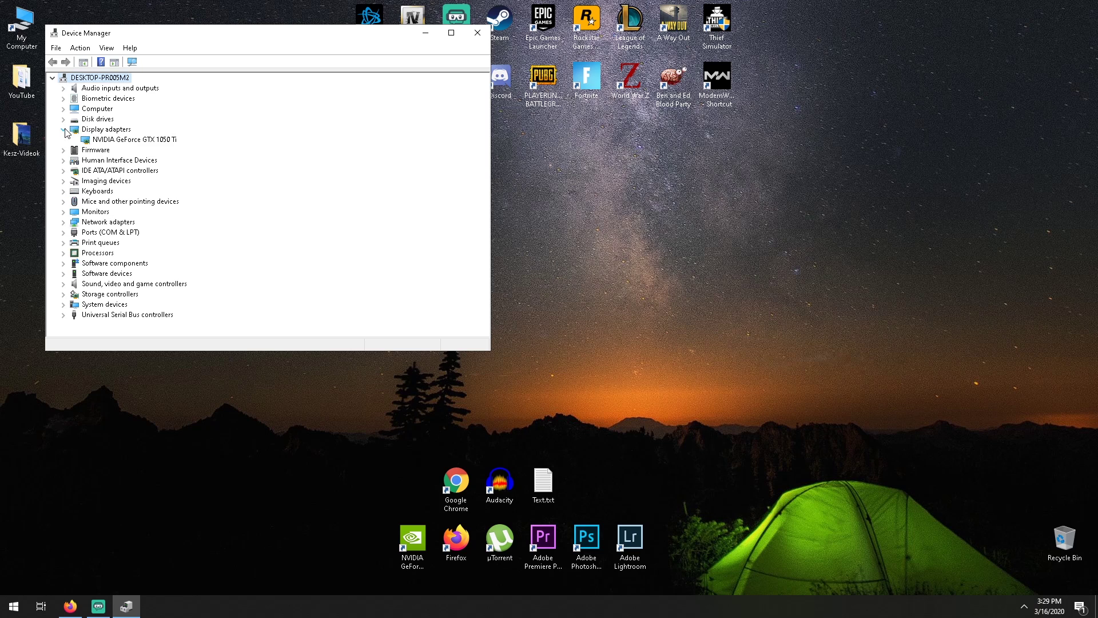
left_click(152, 142)
right_click(139, 141)
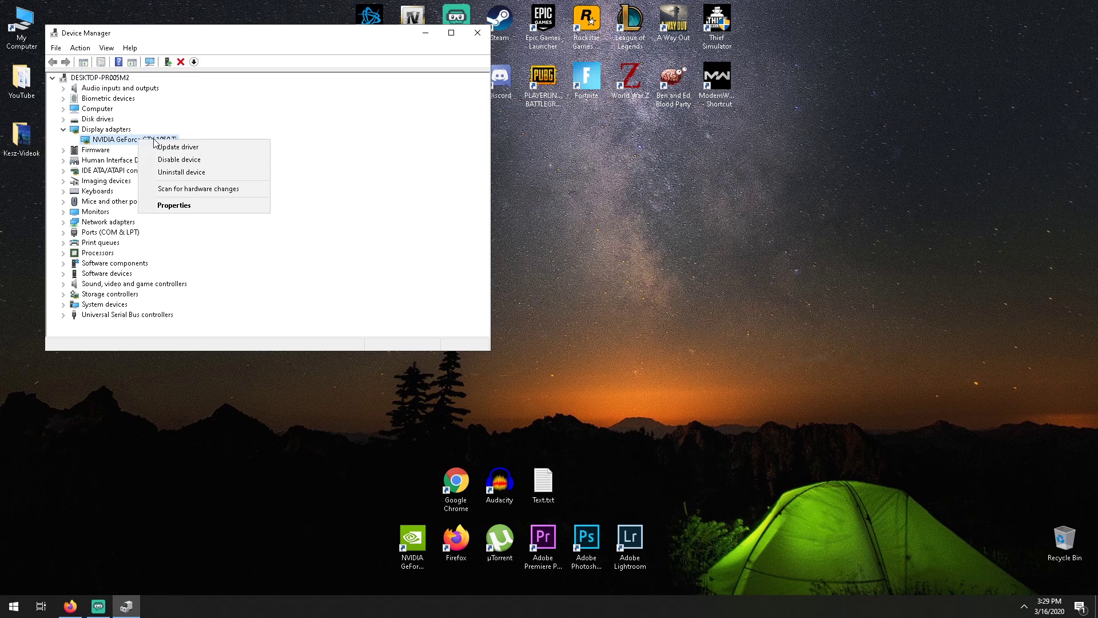
left_click(235, 150)
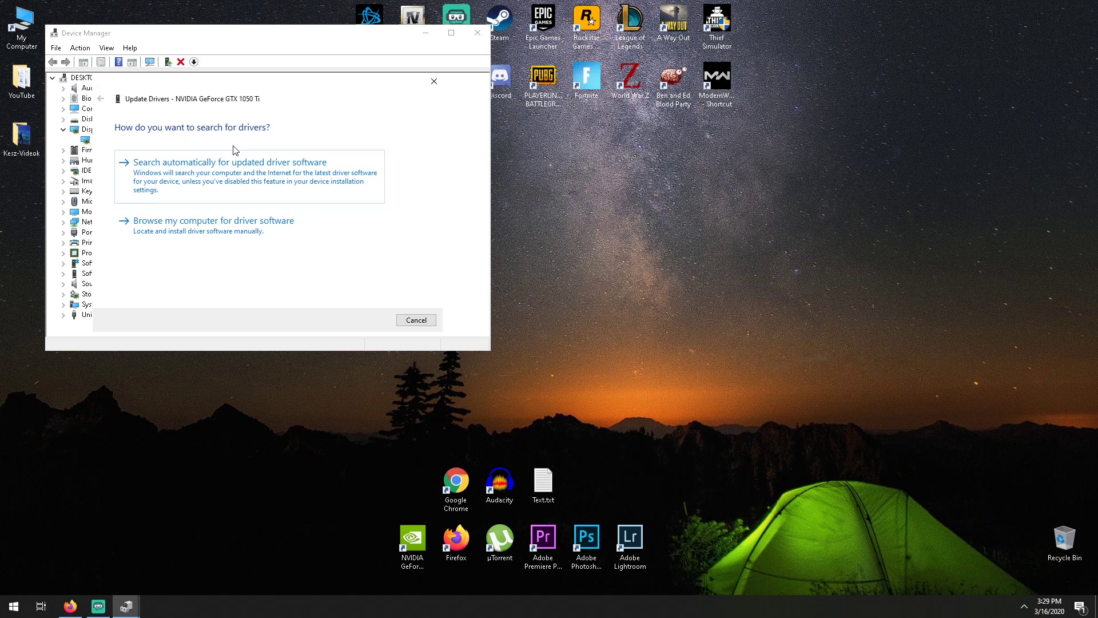
left_click(335, 180)
left_click_drag(302, 95, 667, 102)
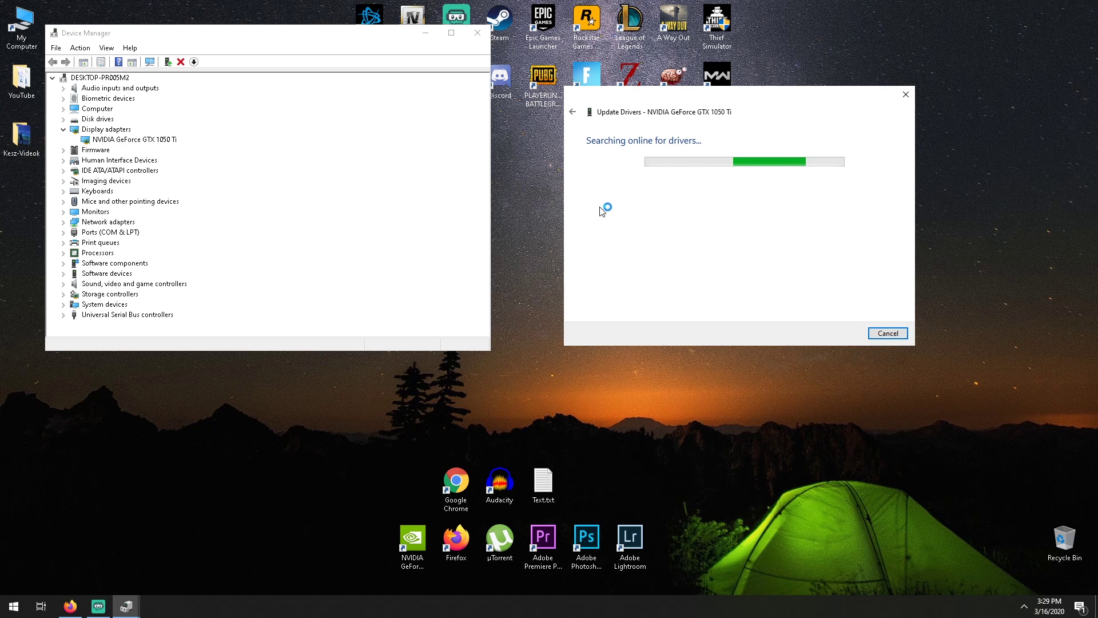
left_click(899, 337)
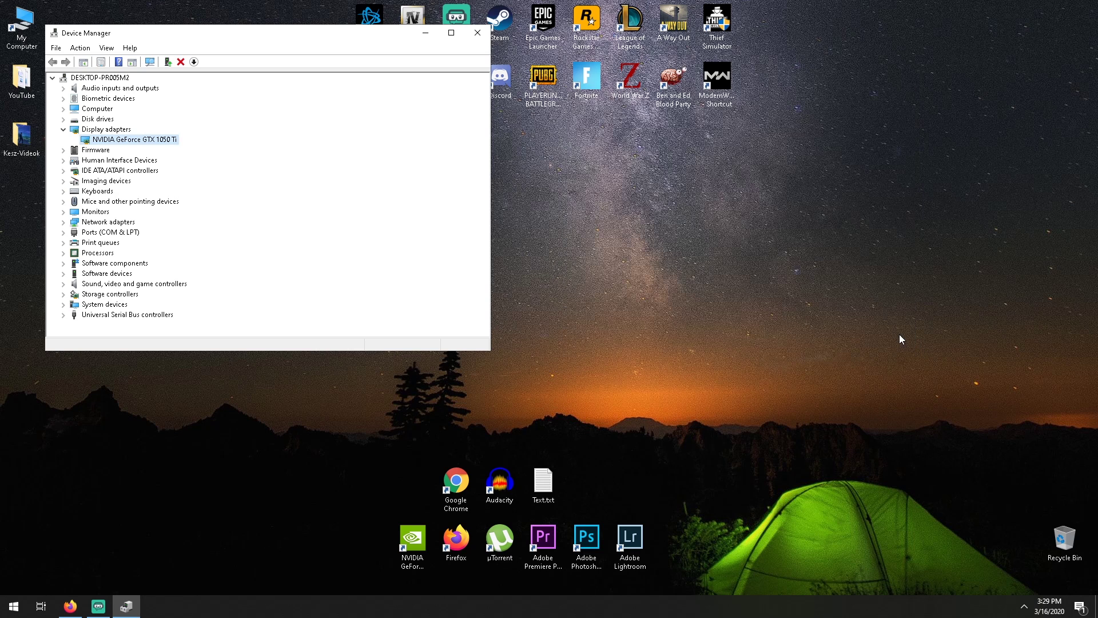
Search automatically for an updated driver for the first Intel Core i5-7600K processor entry, and close the update dialog
left_click(64, 253)
left_click(144, 264)
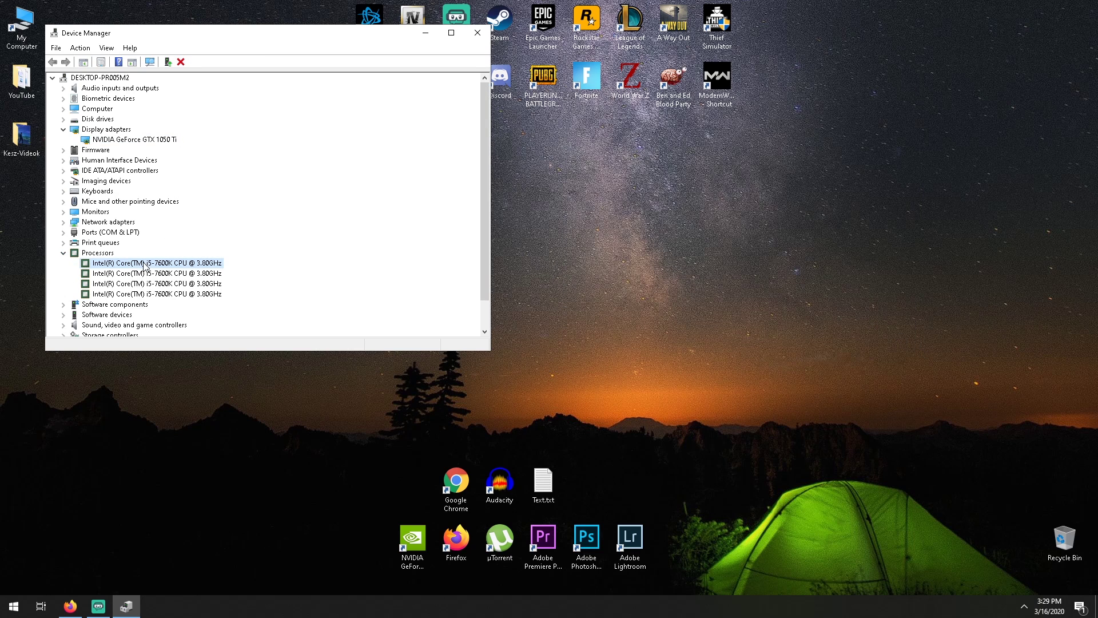
right_click(144, 263)
left_click(211, 272)
left_click_drag(195, 78, 540, 103)
left_click(562, 195)
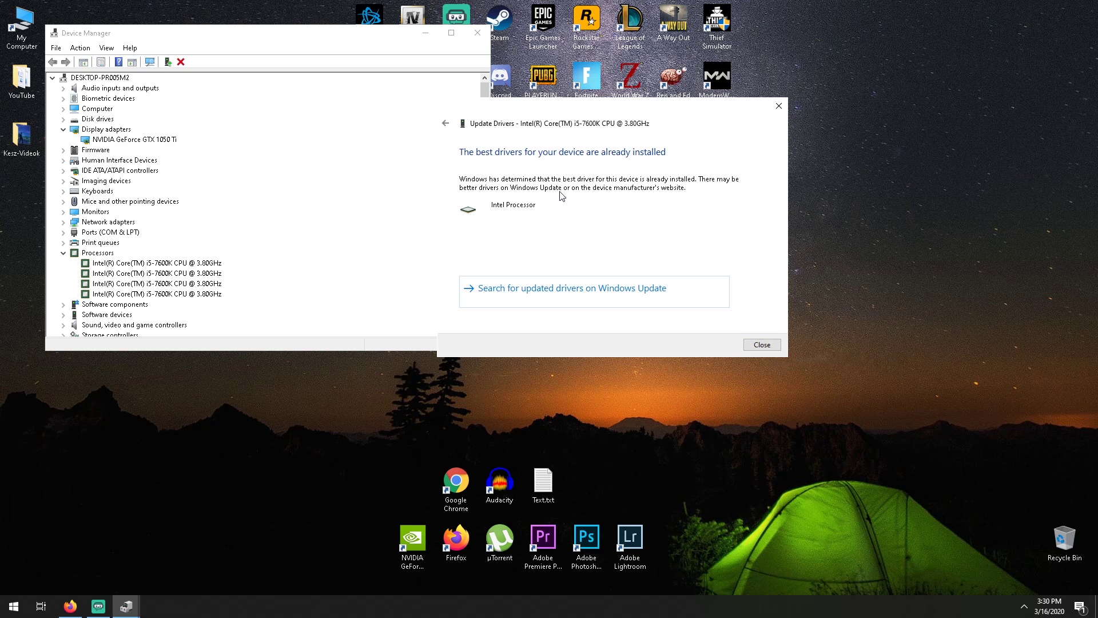
left_click(754, 342)
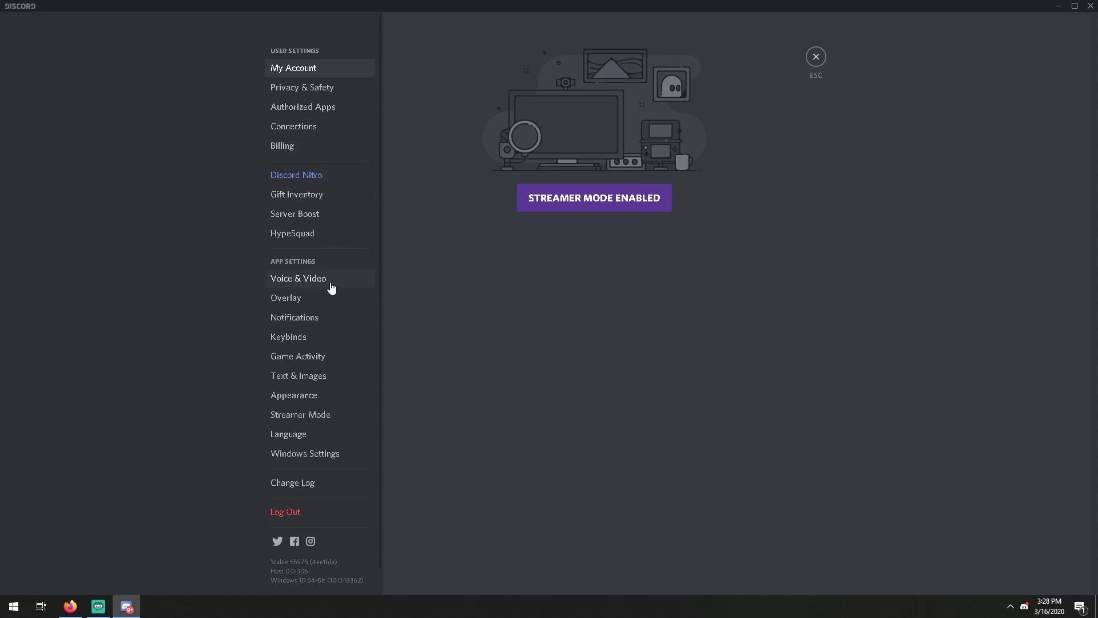
In Discord's Appearance settings, turn off Hardware Acceleration and confirm the relaunch
left_click(318, 399)
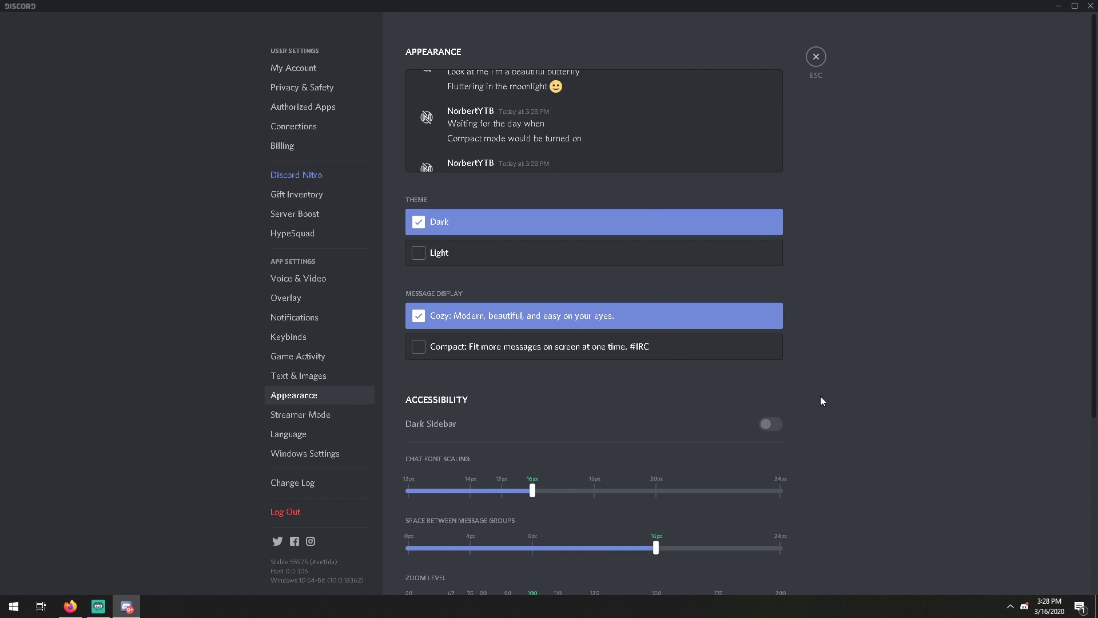
scroll(821, 396, "down", 5)
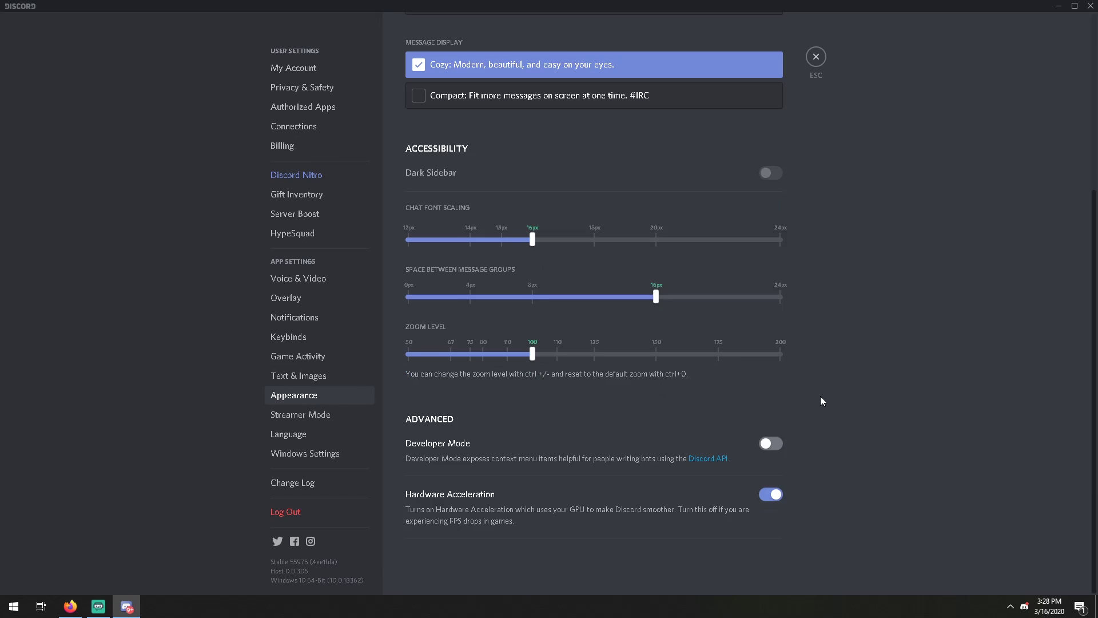
left_click(768, 502)
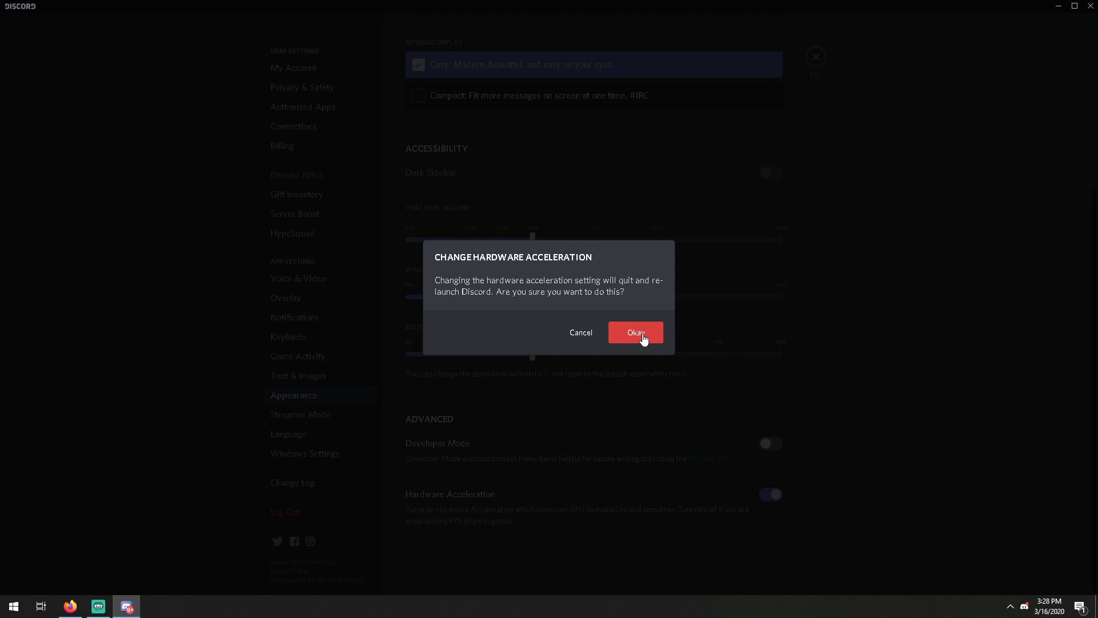
left_click(636, 332)
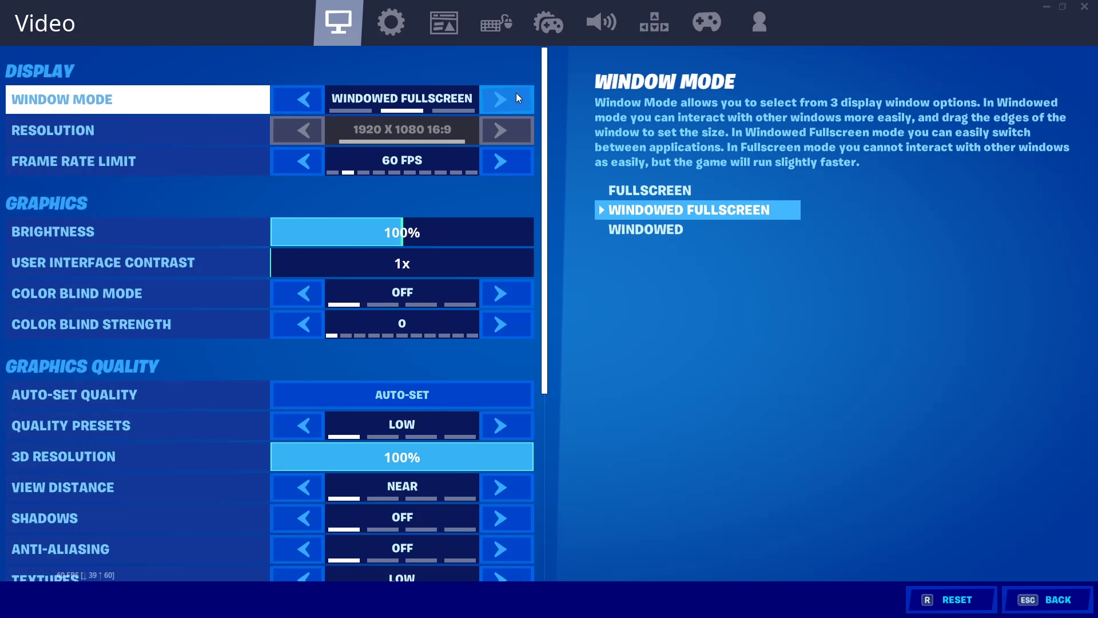
In Fortnite's Video settings, set Window Mode to Fullscreen and Resolution to 1920 x 1080 16:9, applying the changes
left_click(504, 99)
left_click(510, 98)
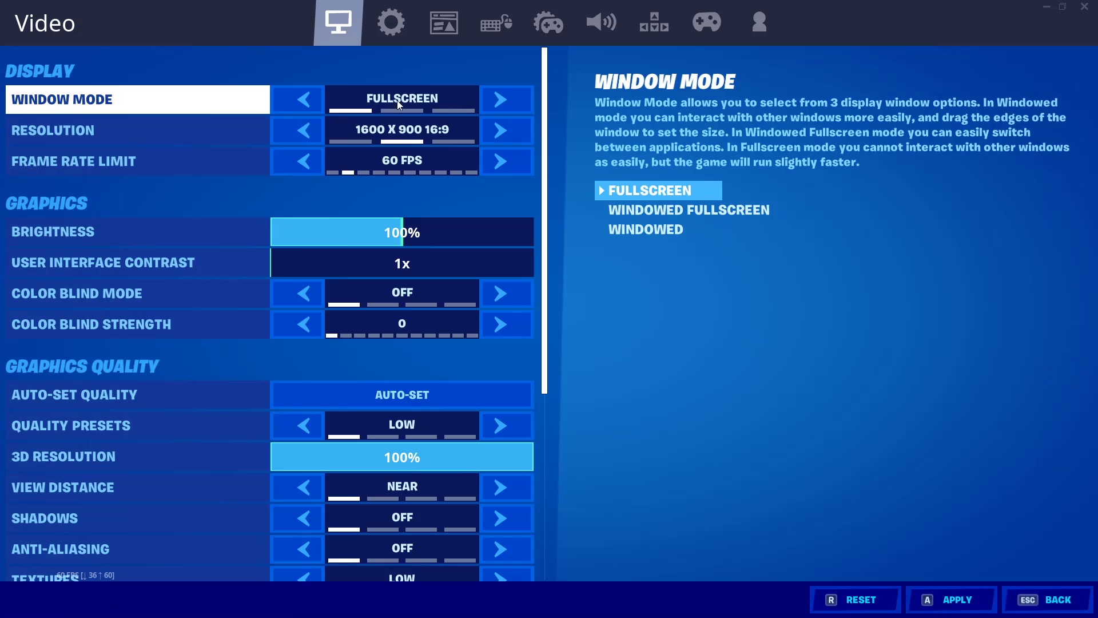
left_click(514, 132)
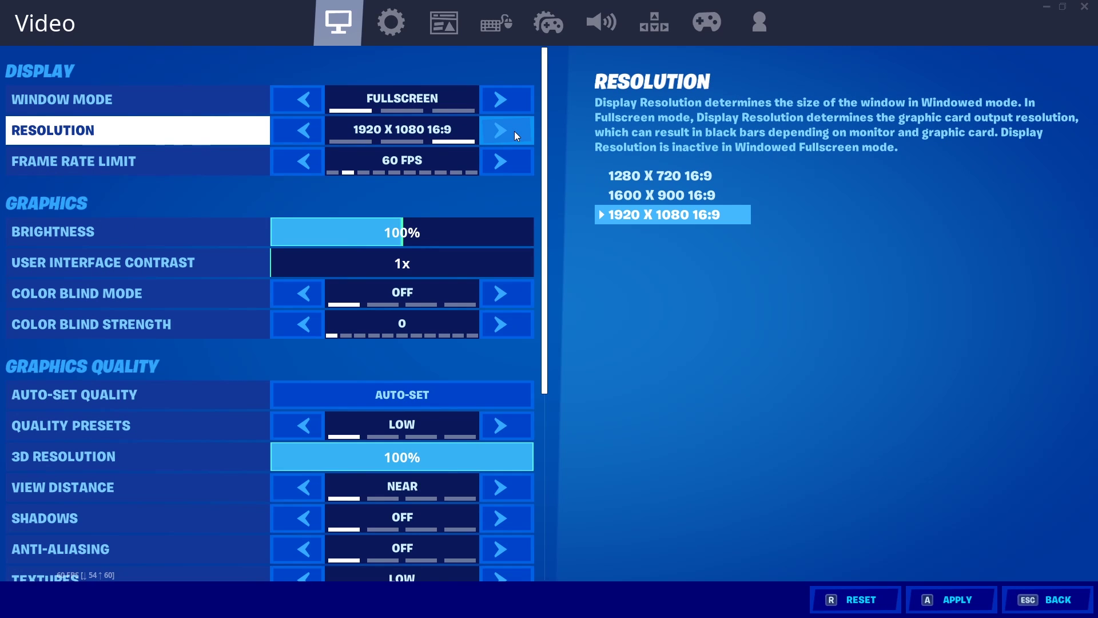
left_click(951, 600)
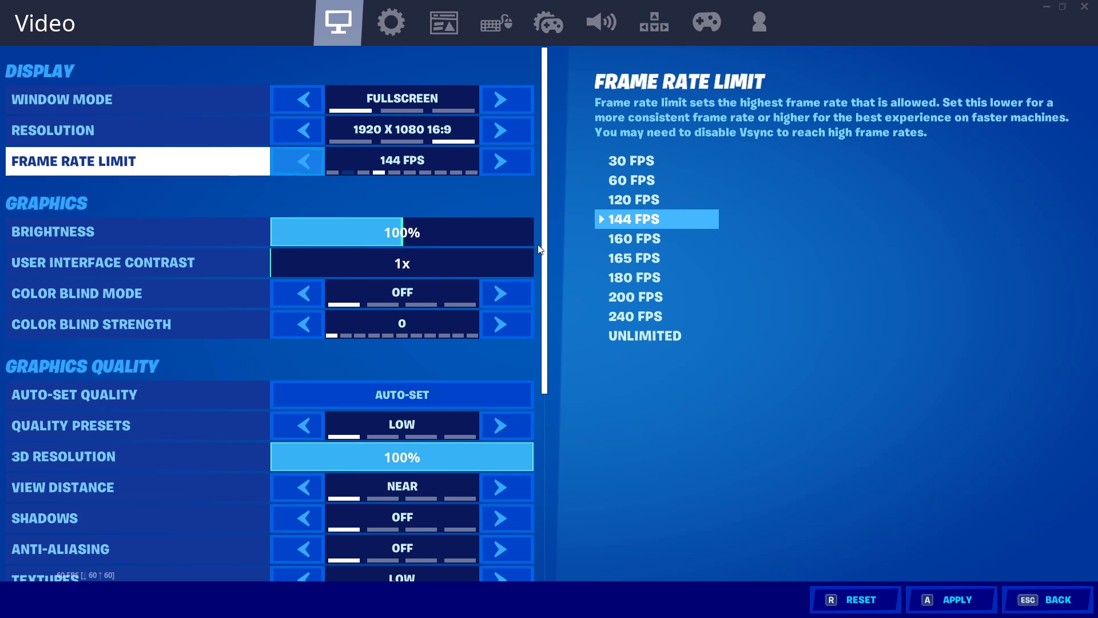
Examine the graphics quality options in the Video settings and the replay recording options in the Game settings
scroll(551, 367, "down", 3)
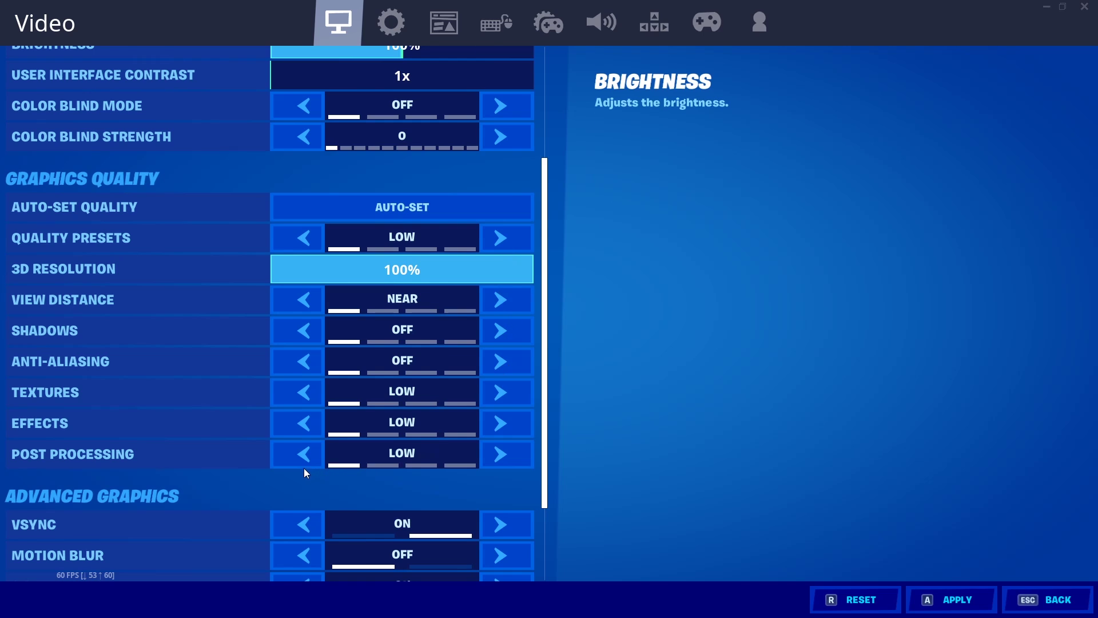
scroll(286, 460, "down", 1)
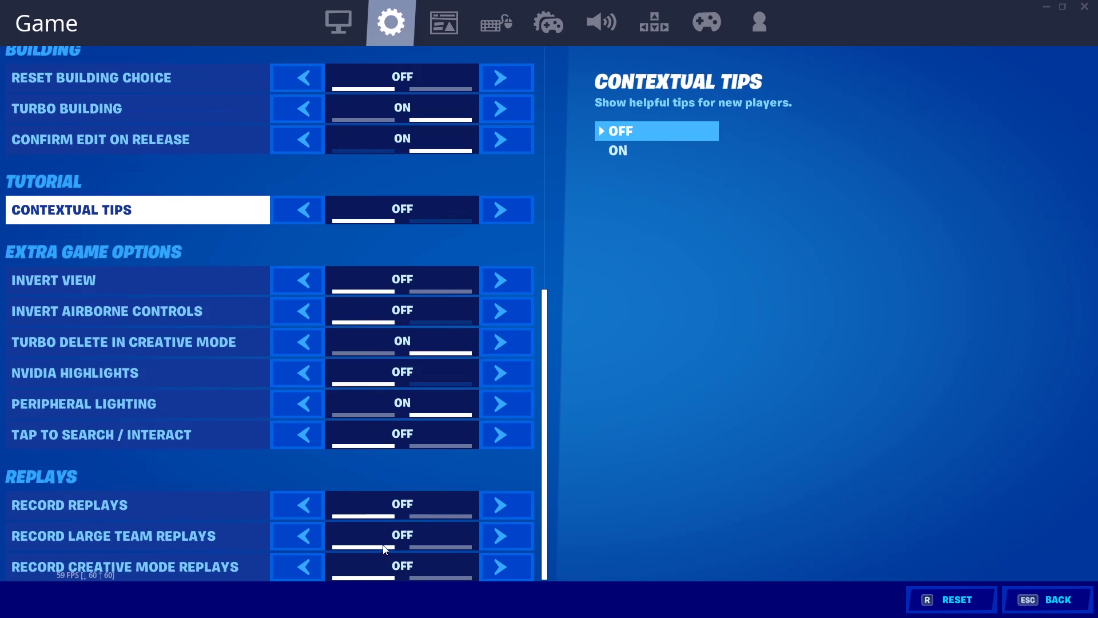
left_click(386, 525)
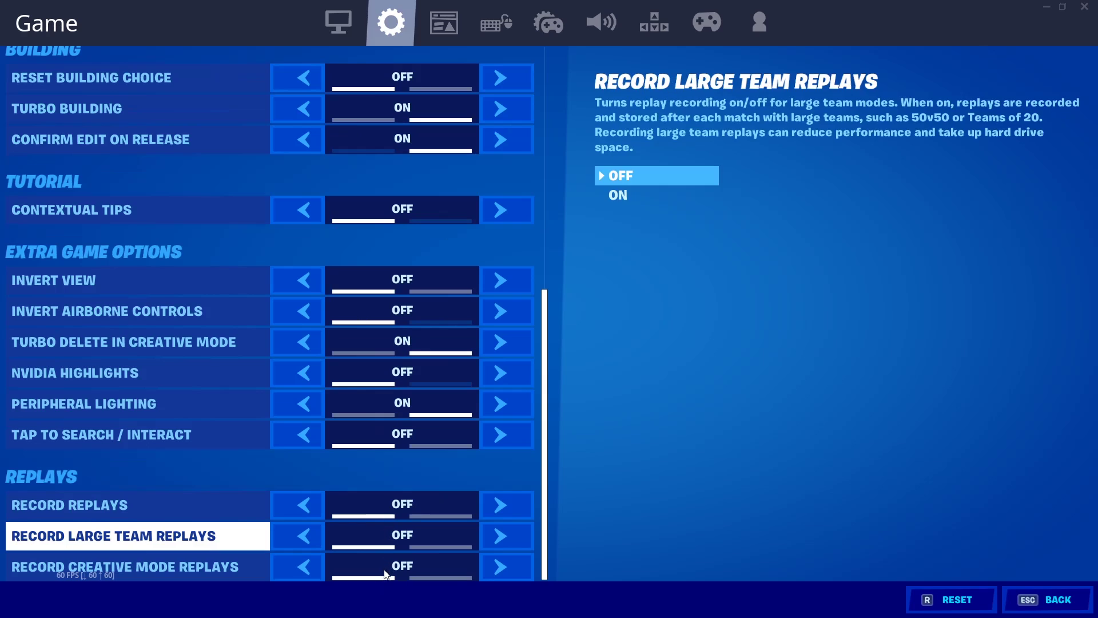
left_click(314, 493)
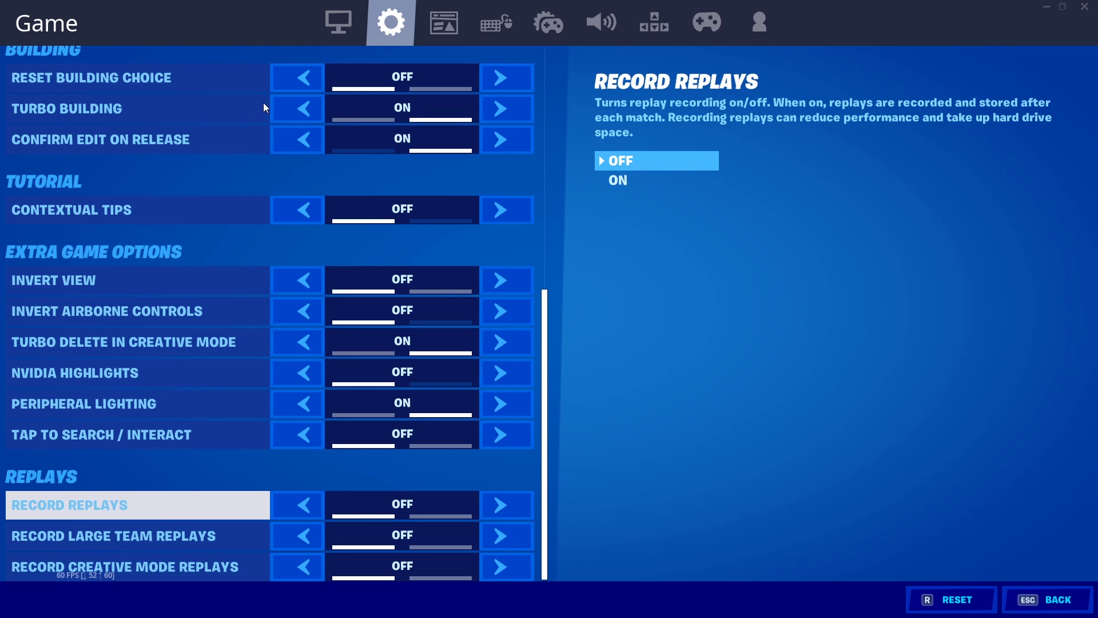
scroll(263, 102, "up", 10)
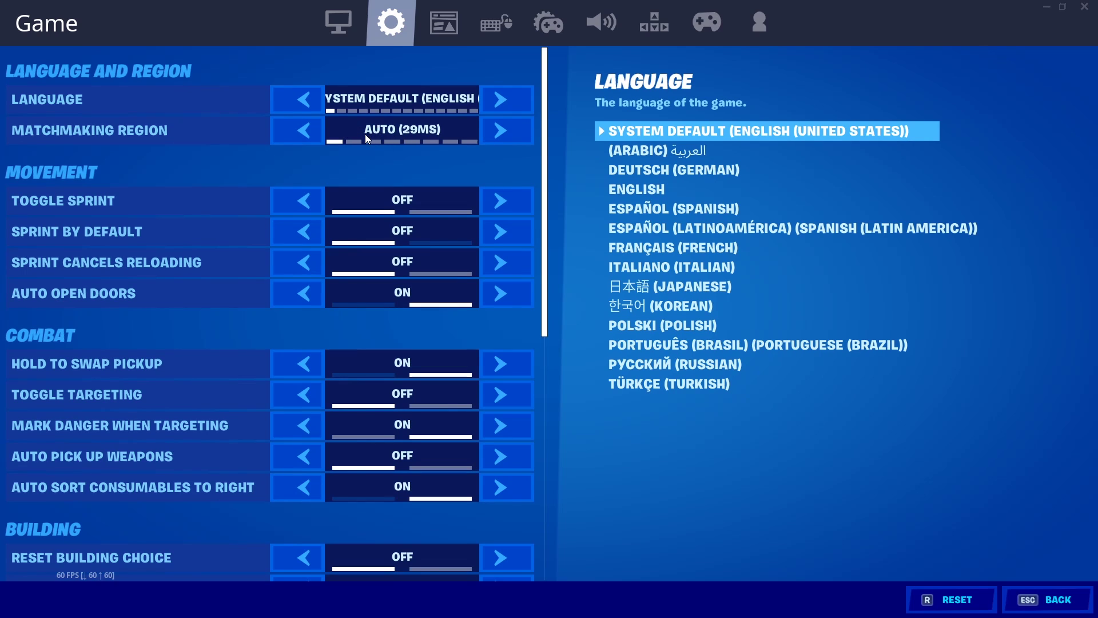
Return to the Video settings and set Resolution to 1920 x 1080 16:9
key("q")
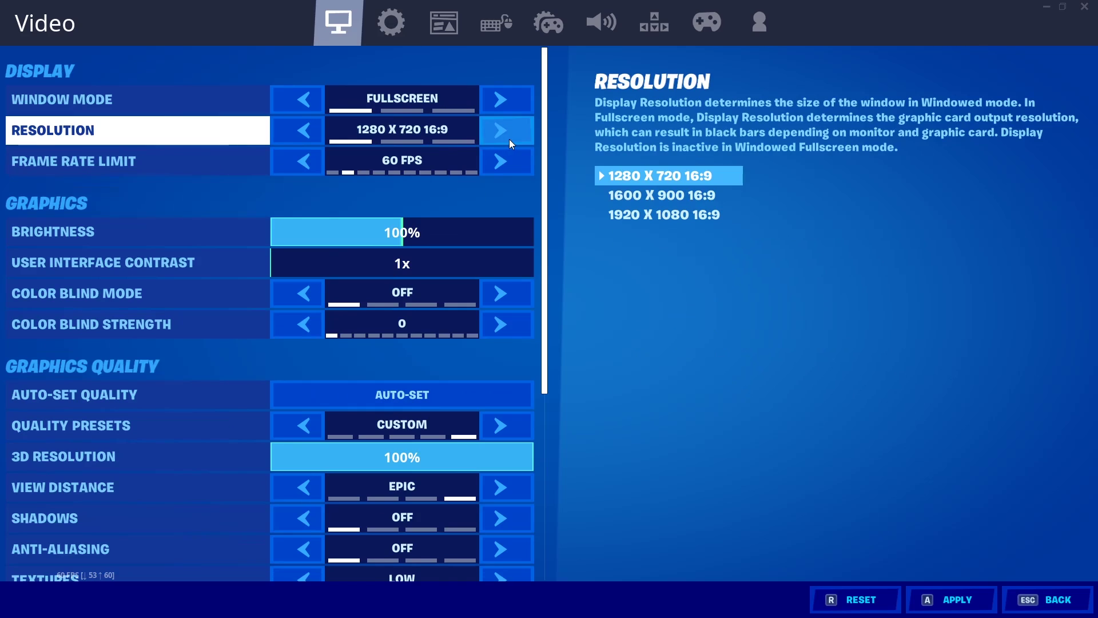
left_click(510, 139)
left_click(510, 139)
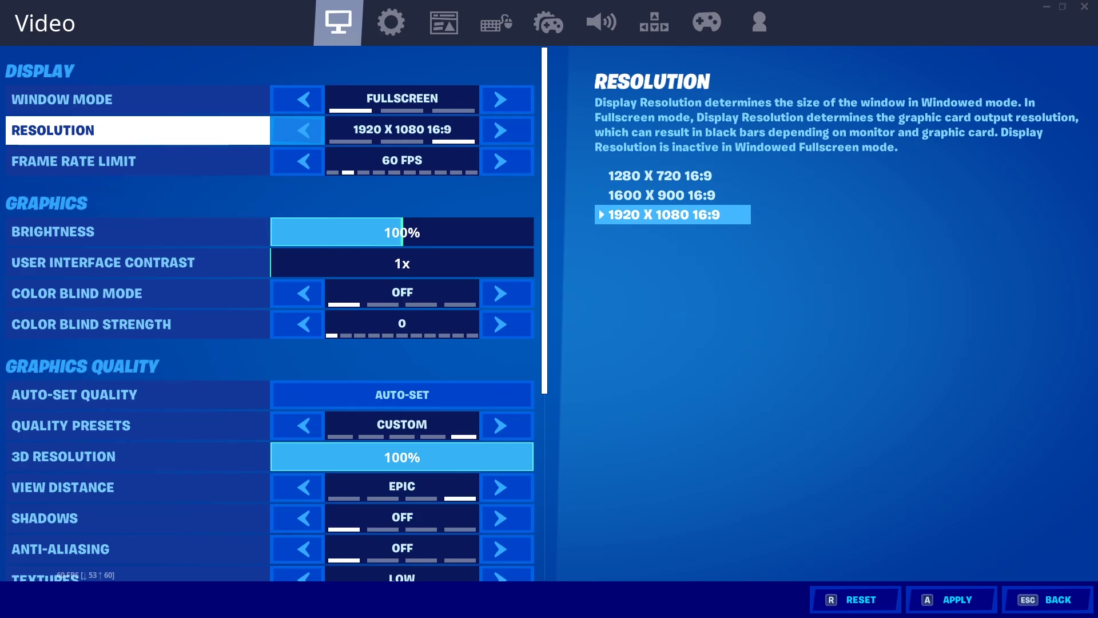